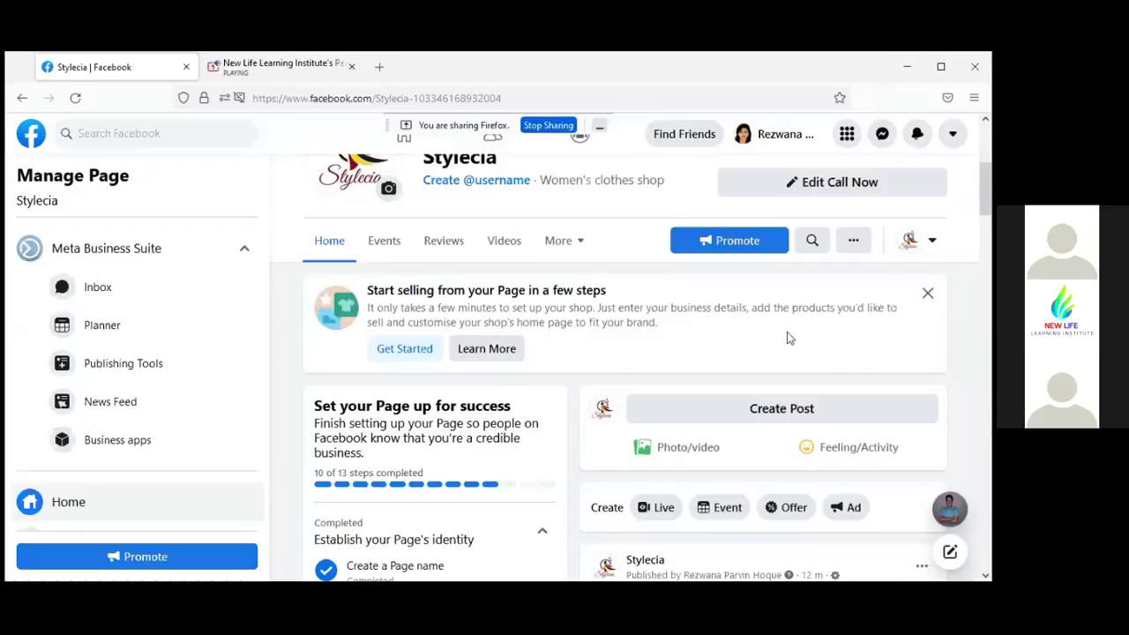
left_click_drag(987, 189, 987, 167)
scroll(986, 167, "down", 3)
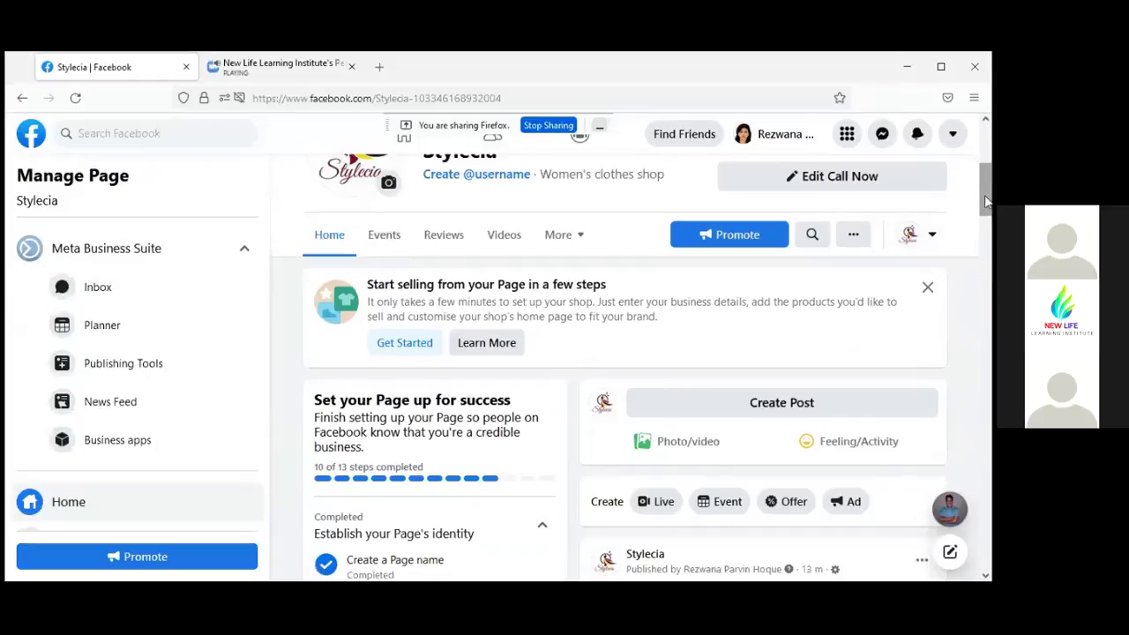
left_click_drag(985, 202, 987, 152)
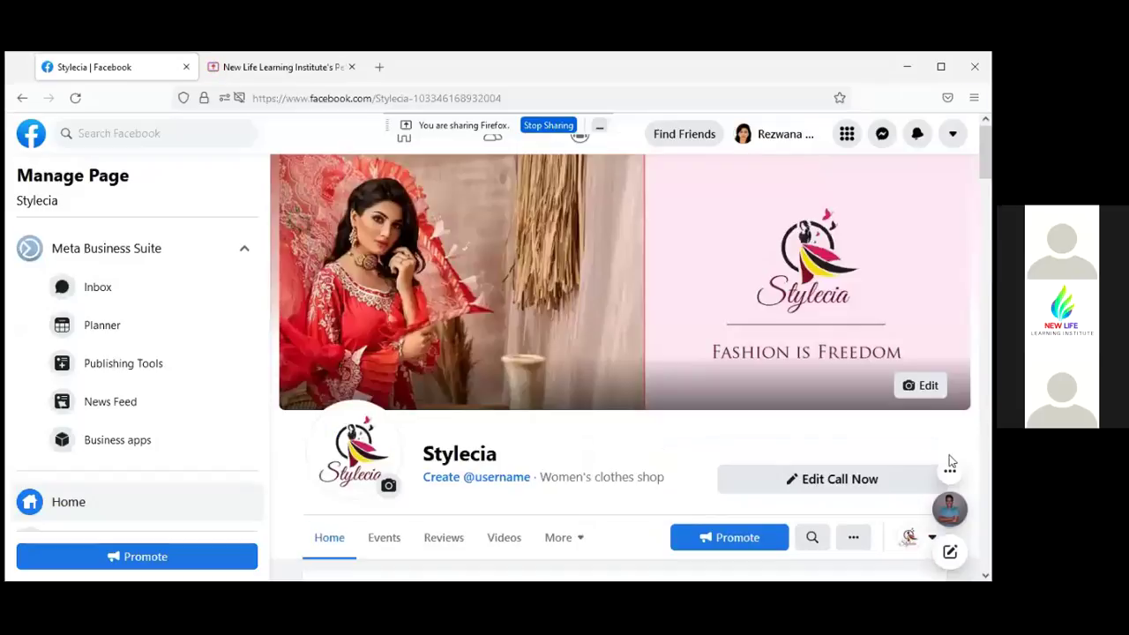
left_click(267, 67)
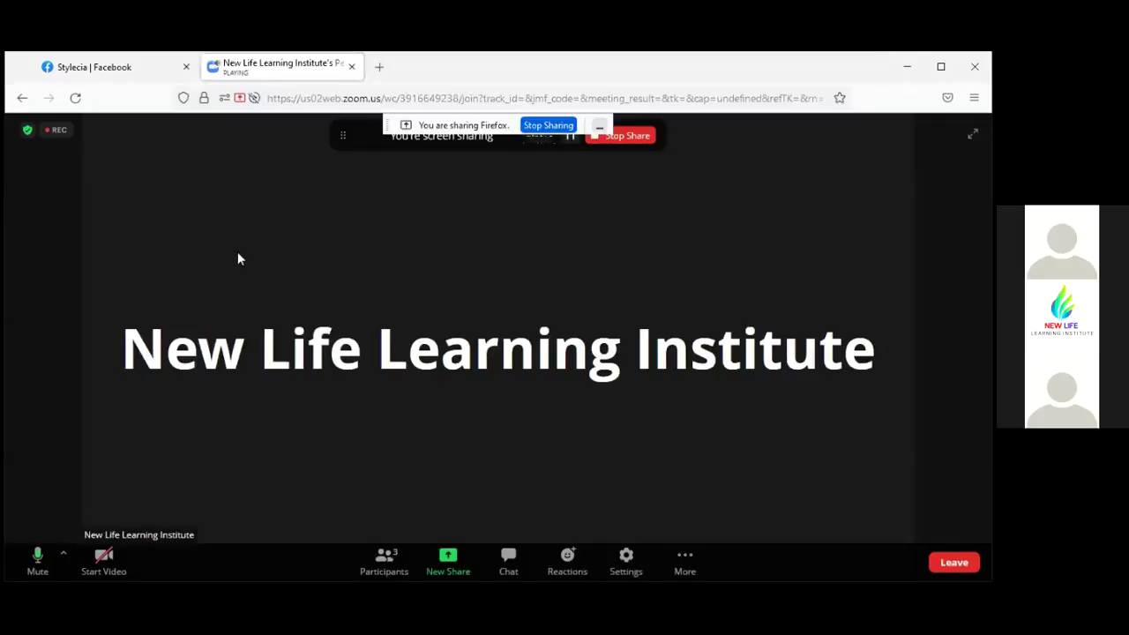
left_click(118, 69)
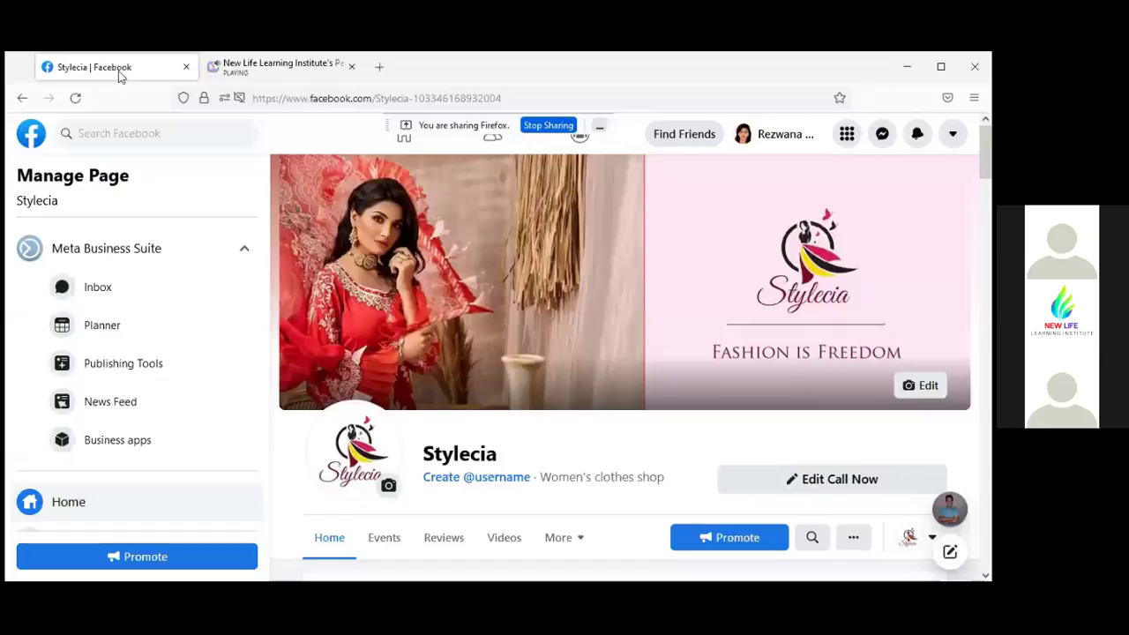
left_click(260, 71)
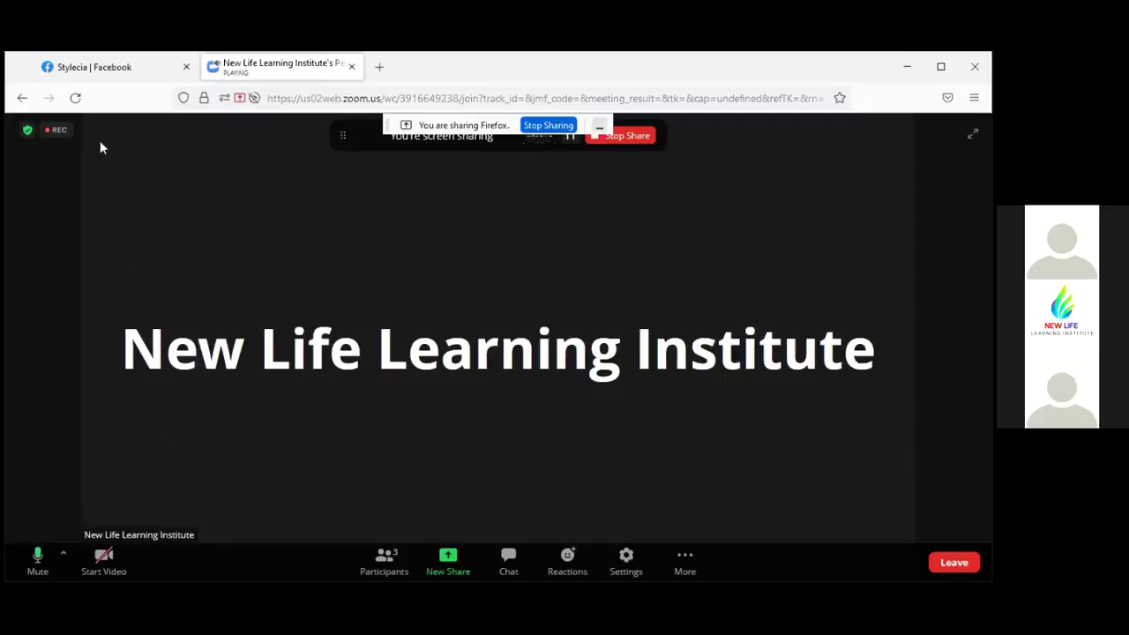
left_click(107, 74)
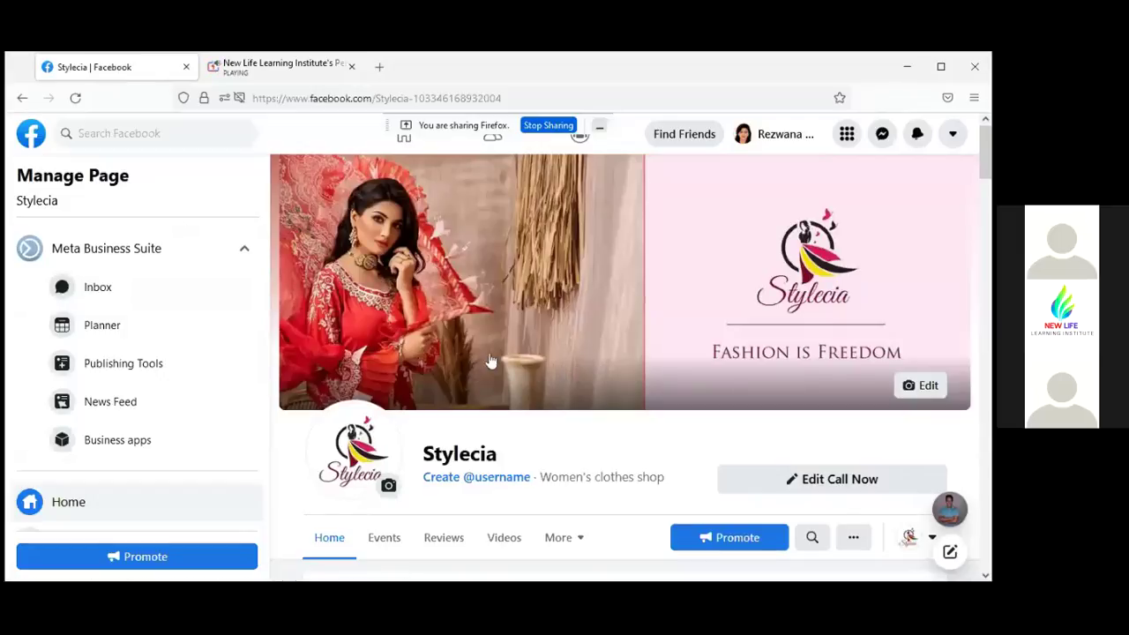
- Open Meta Business Suite for the Stylecia page and dismiss the business feed and introduction pop-ups
left_click(136, 255)
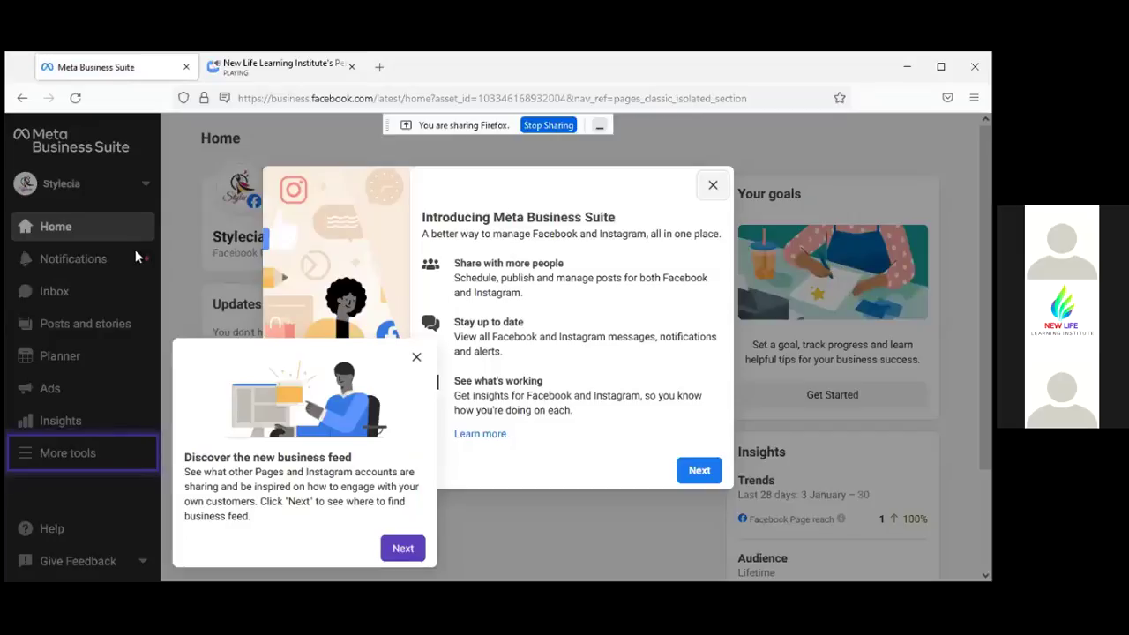
left_click(417, 357)
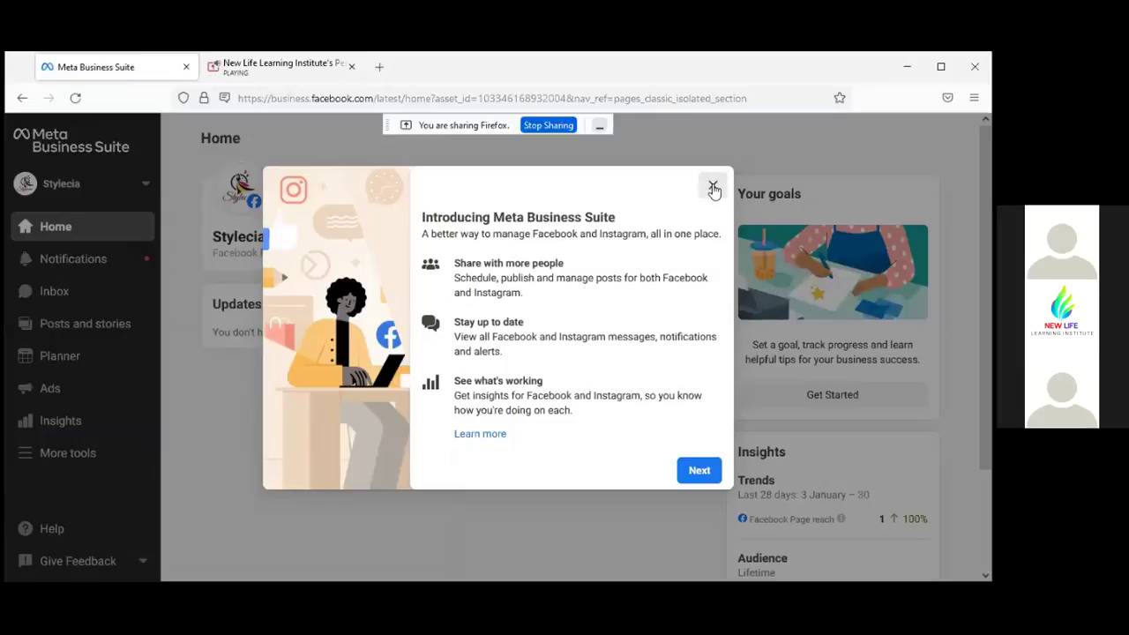
left_click(713, 186)
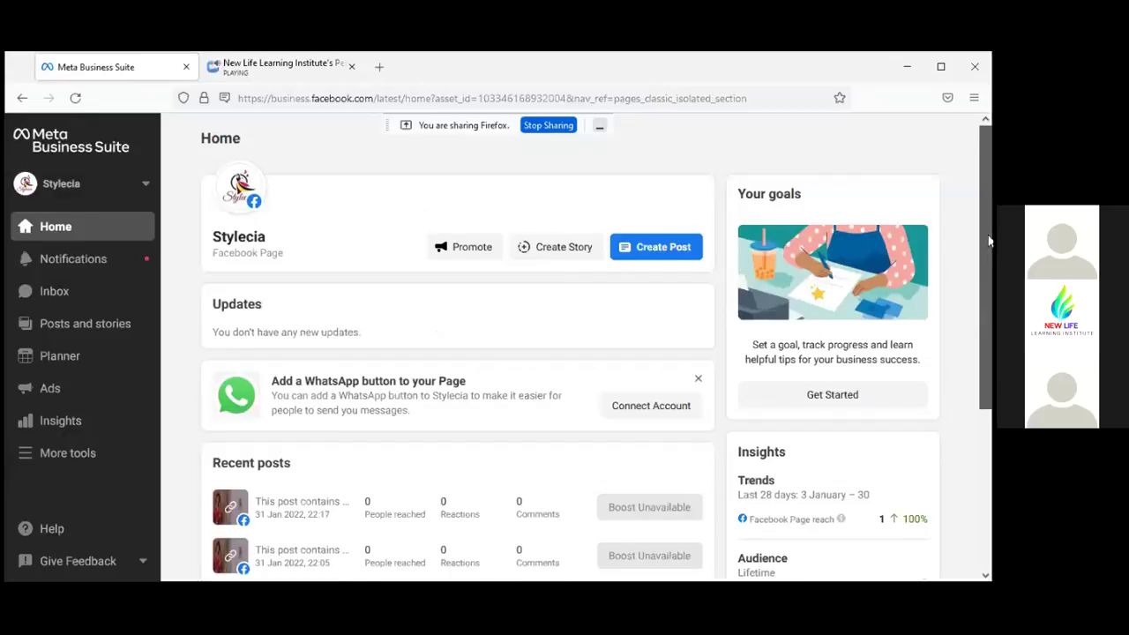
- Examine the Home overview of the Stylecia page, including recent posts, insights and post activity
scroll(989, 240, "down", 5)
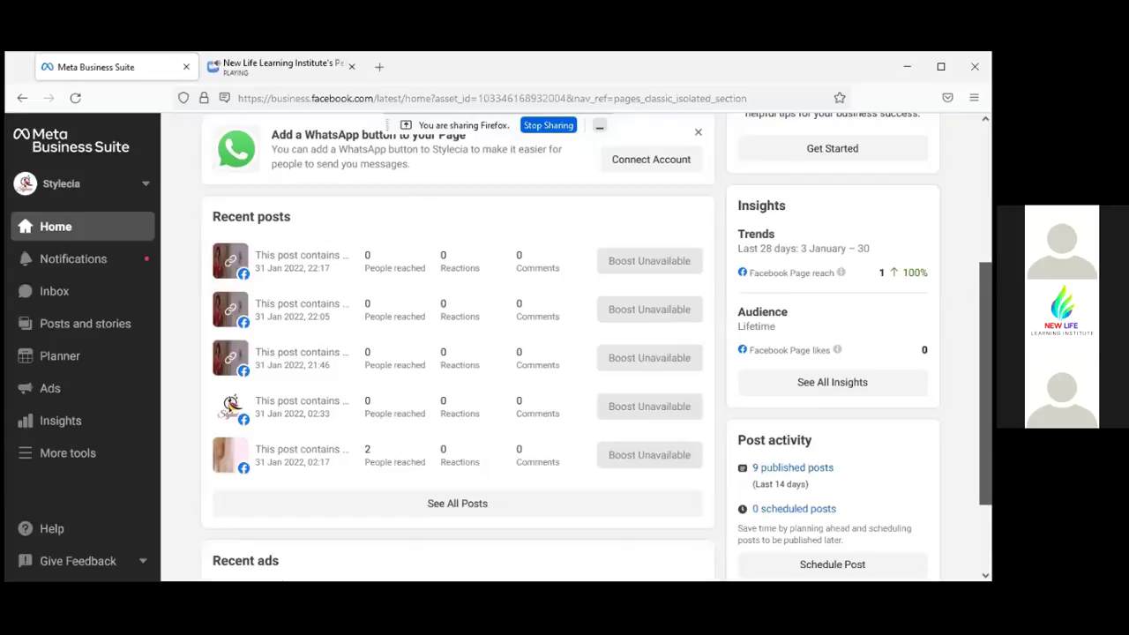
scroll(569, 348, "down", 1)
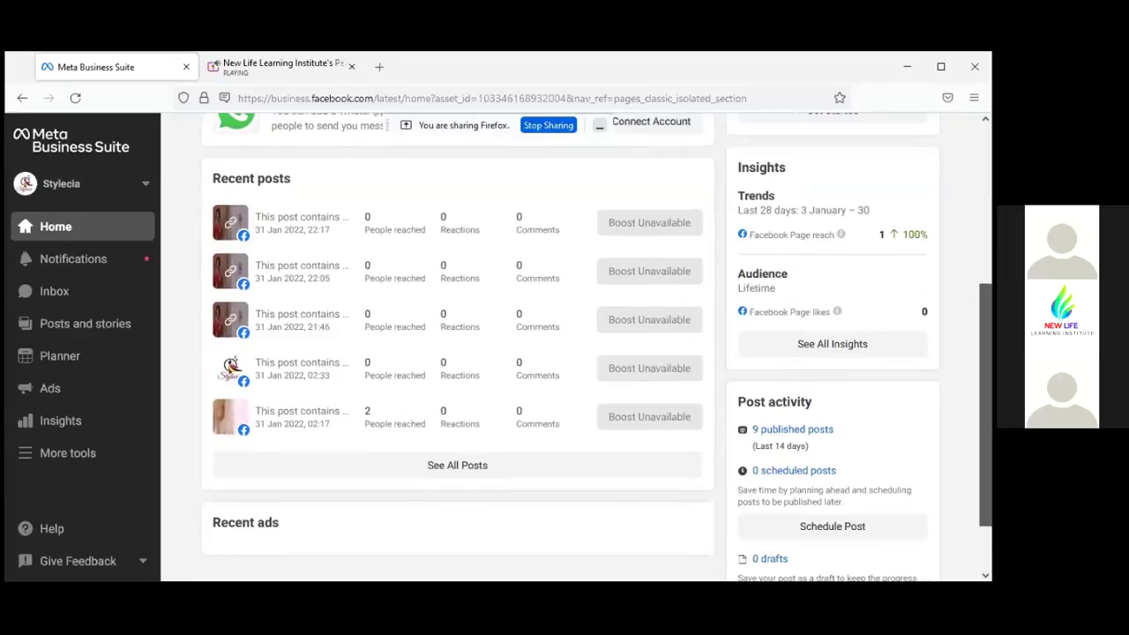
scroll(569, 349, "up", 1)
scroll(598, 350, "up", 1)
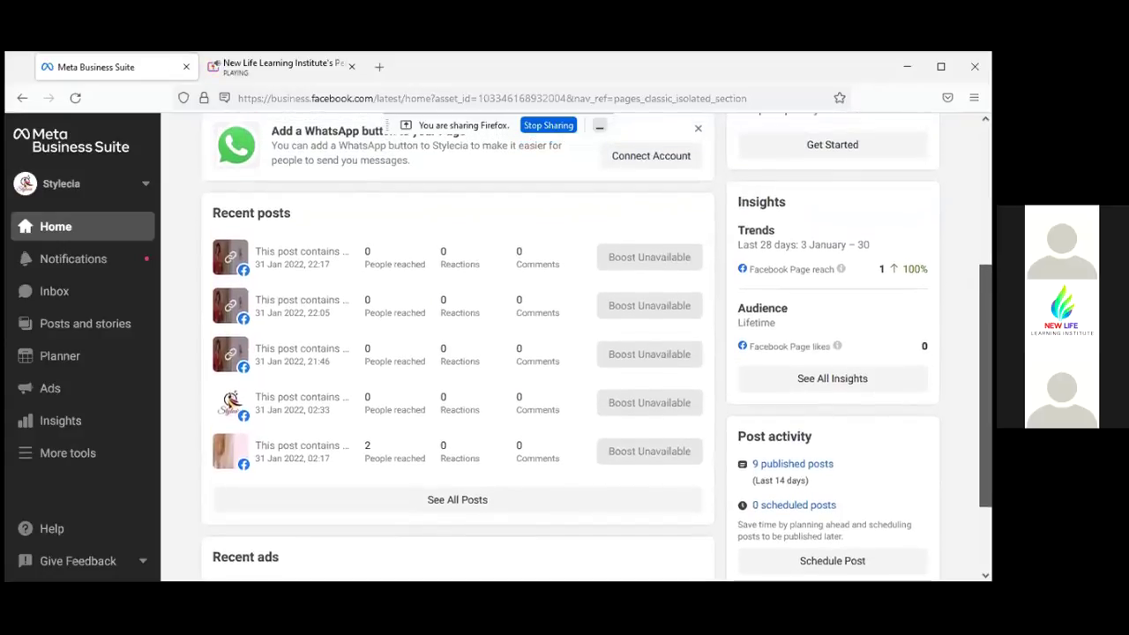
scroll(569, 349, "up", 3)
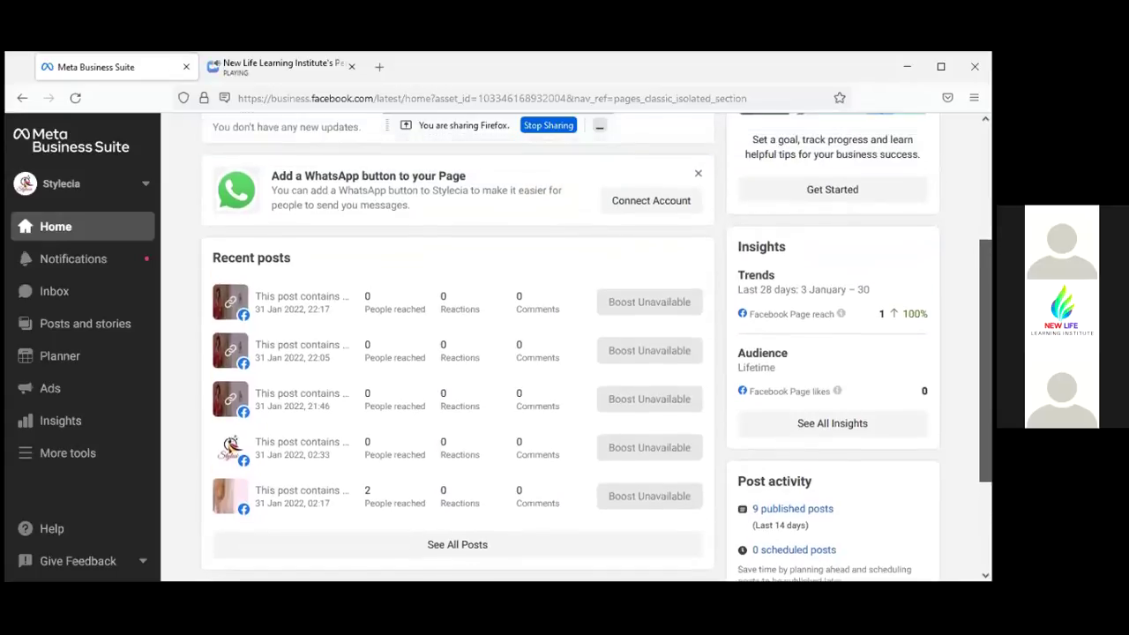
scroll(570, 348, "up", 2)
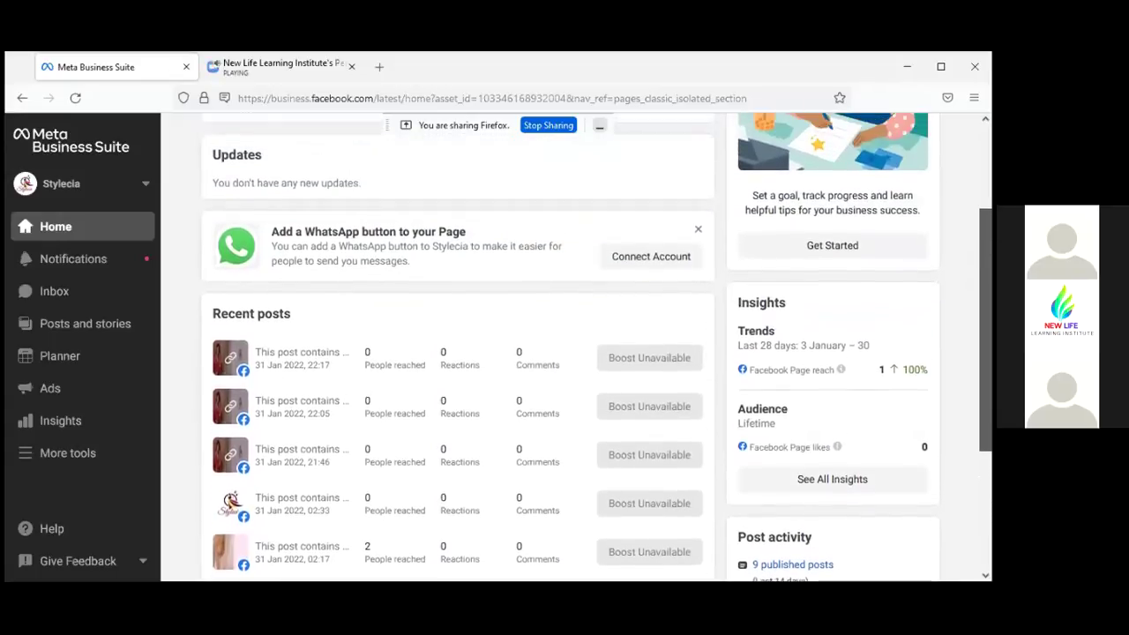
scroll(569, 348, "down", 1)
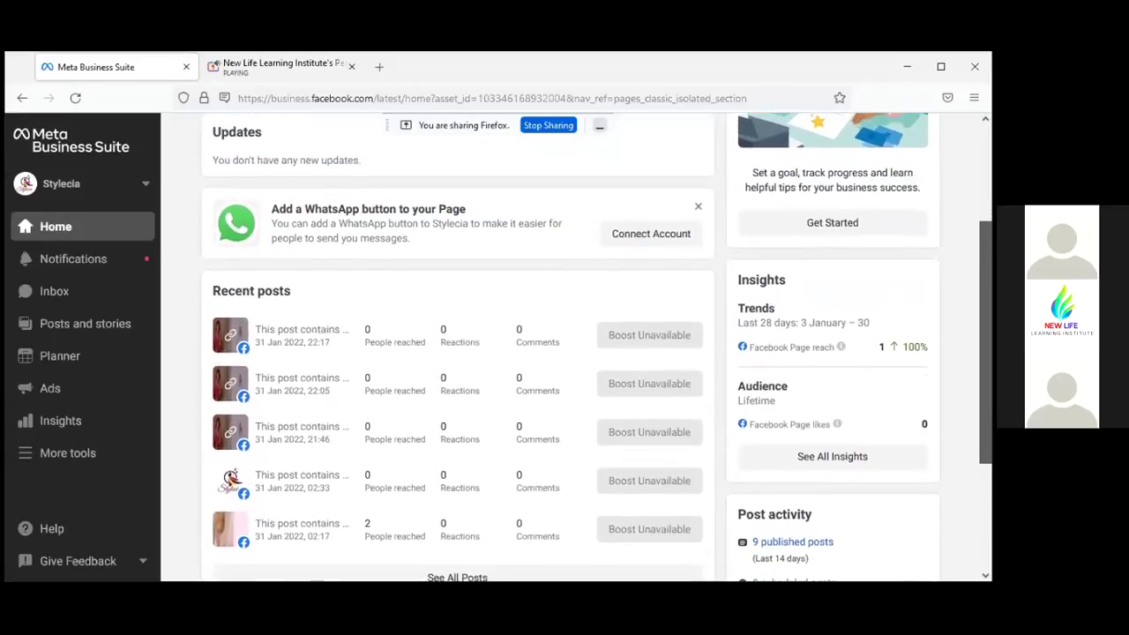
scroll(569, 348, "up", 3)
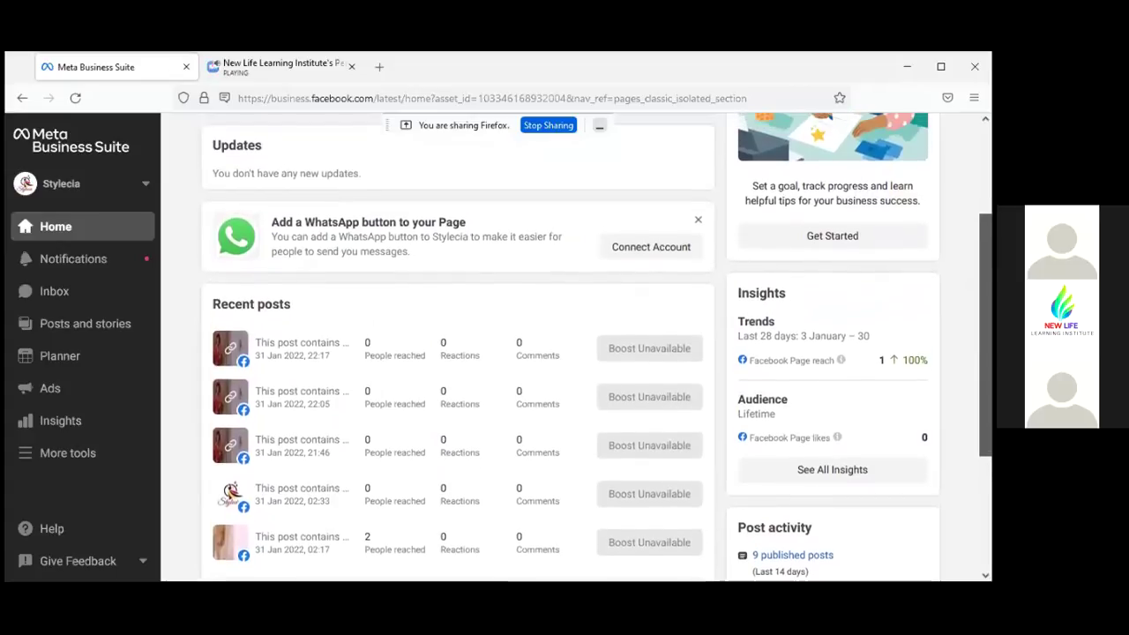
scroll(569, 349, "up", 3)
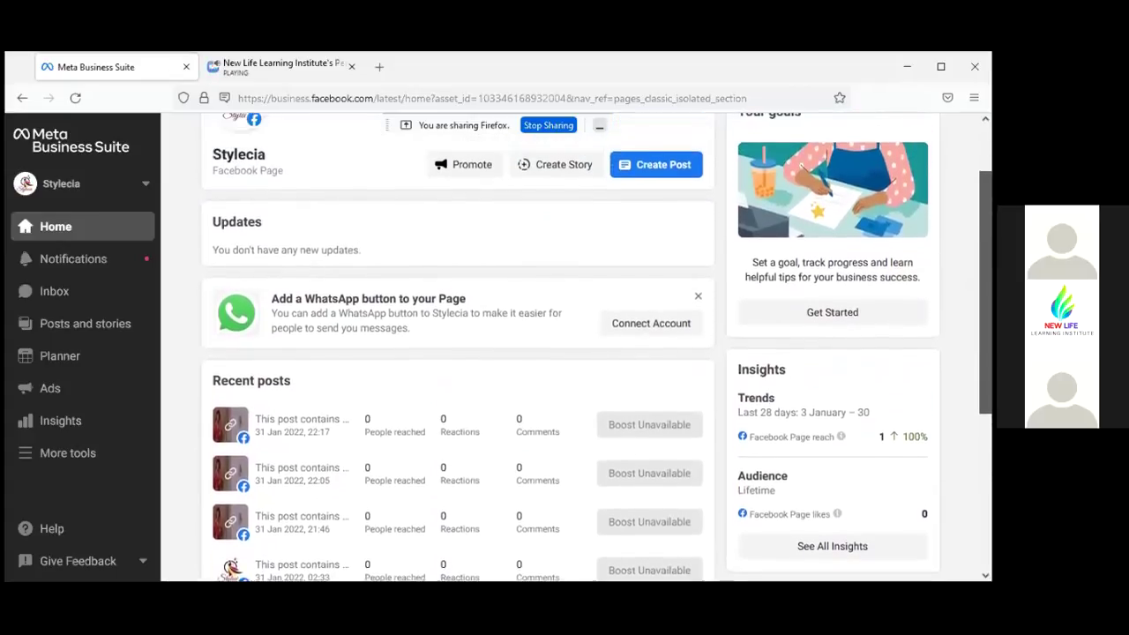
scroll(569, 349, "up", 1)
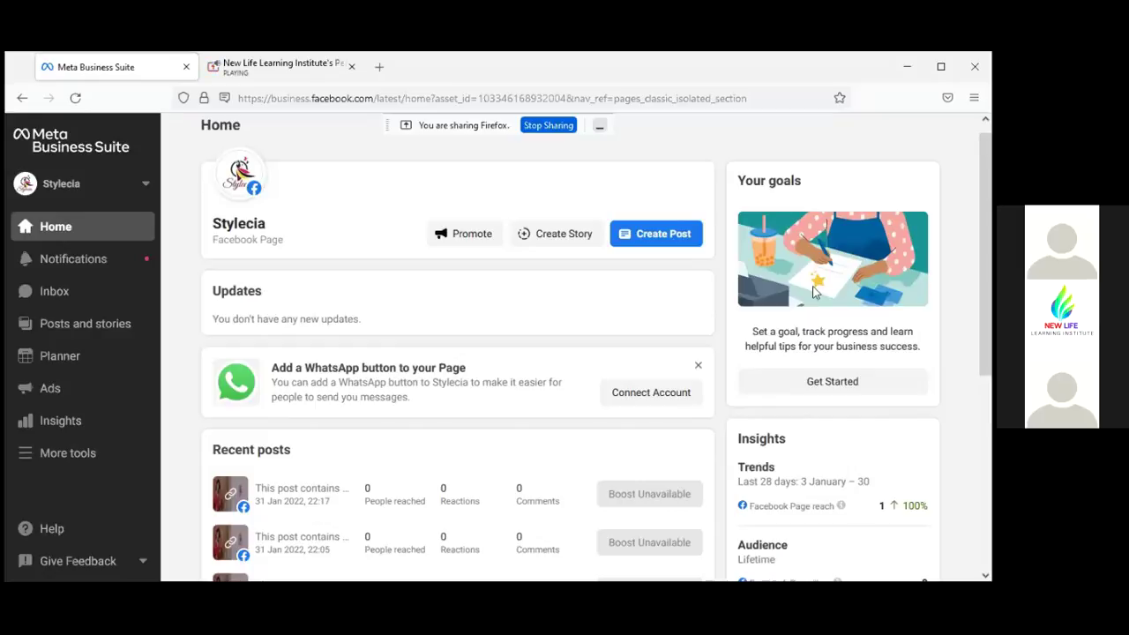
- Show the list of scheduled posts in Posts and stories
left_click(120, 324)
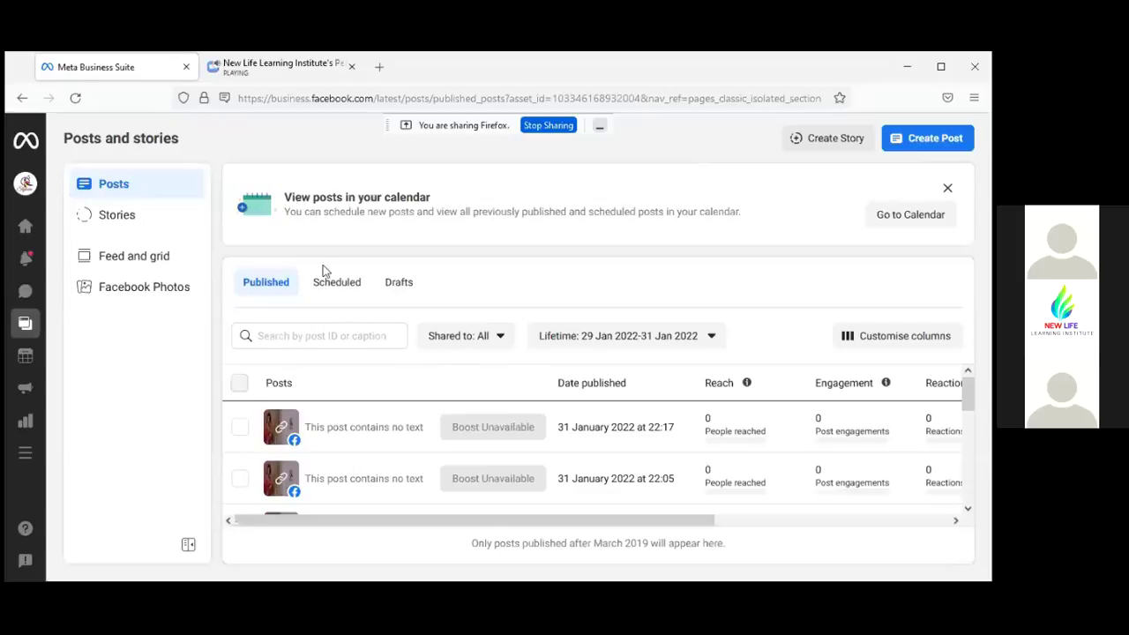
left_click(340, 288)
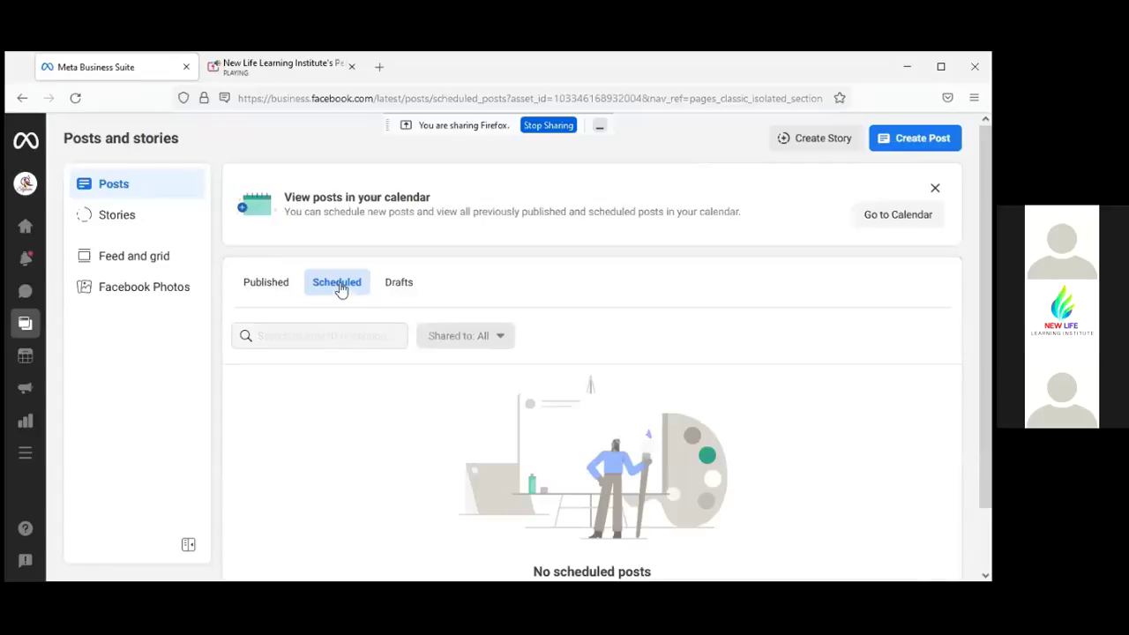
left_click_drag(983, 268, 990, 337)
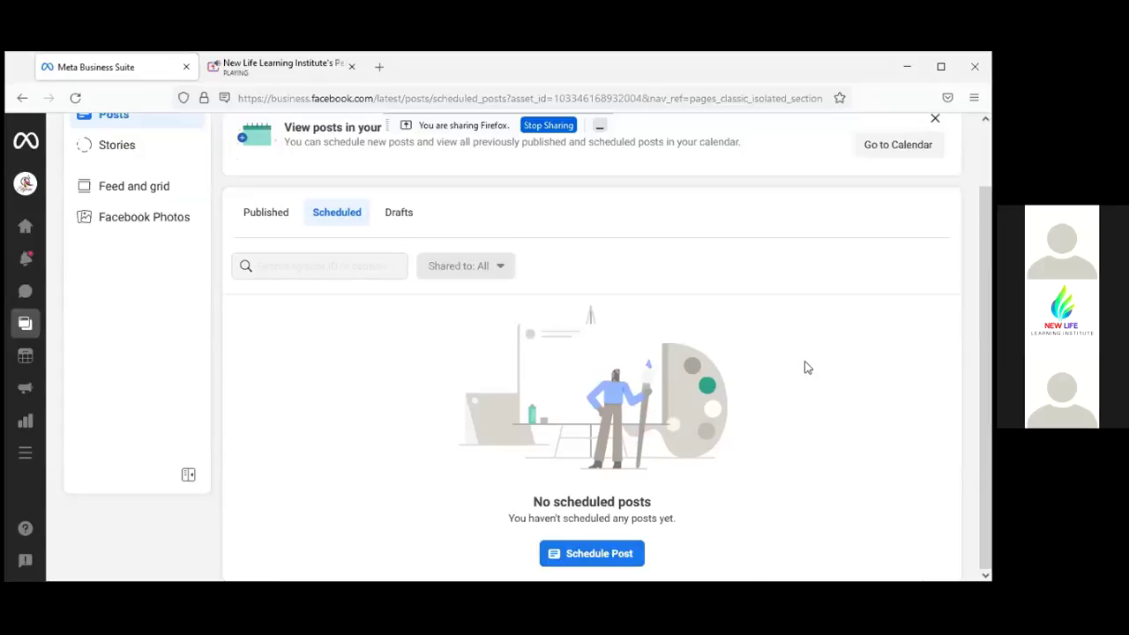
- Start a new scheduled post and save its publishing date as 1 February 2022
left_click(618, 561)
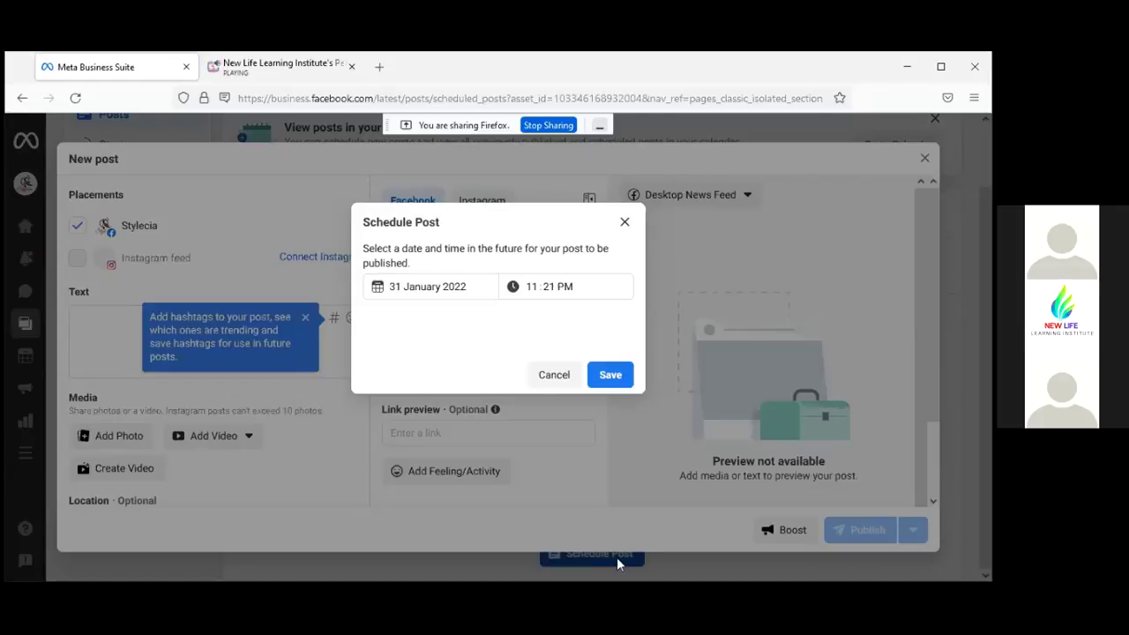
left_click(441, 288)
key("BackSpace")
key("BackSpace")
key("BackSpace")
key("BackSpace")
key("BackSpace")
key("BackSpace")
key("BackSpace")
key("BackSpace")
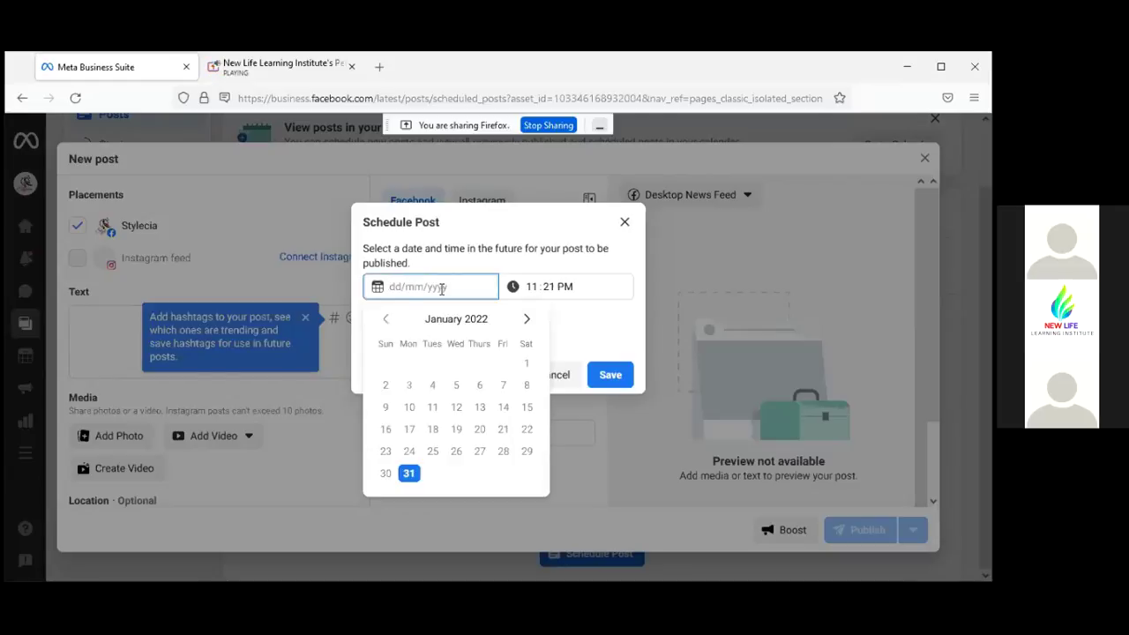
left_click(525, 320)
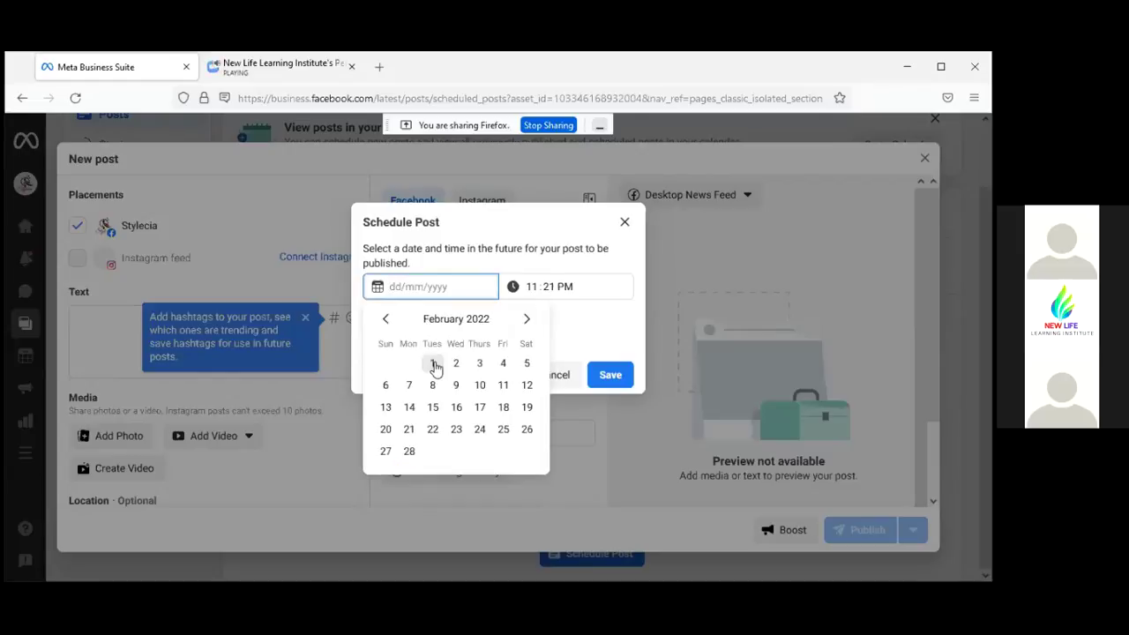
left_click(433, 363)
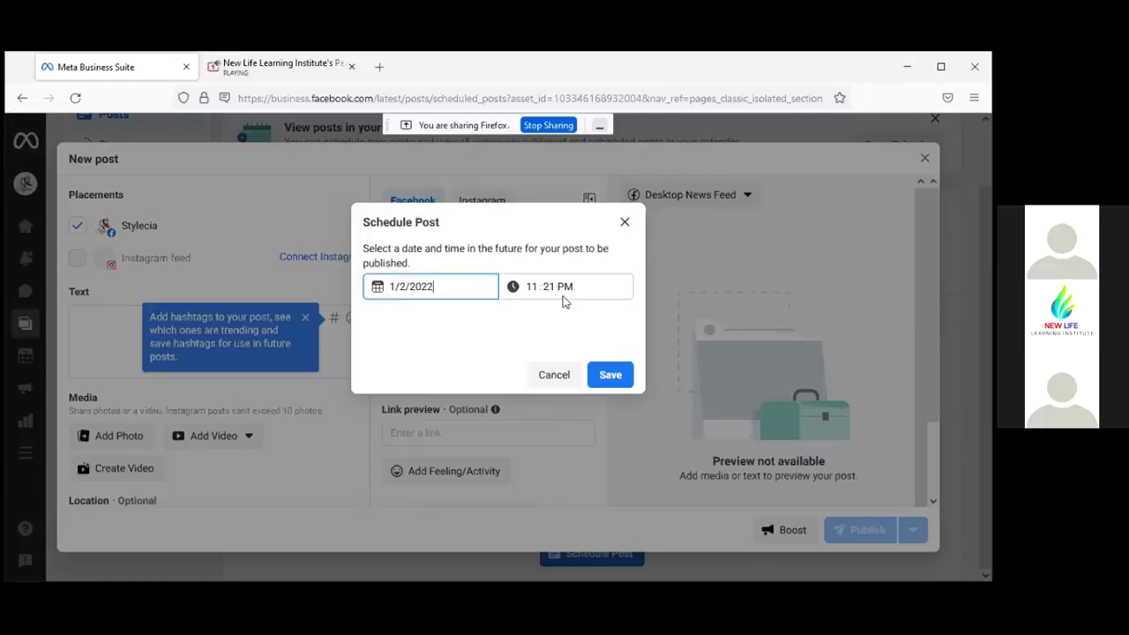
left_click(612, 378)
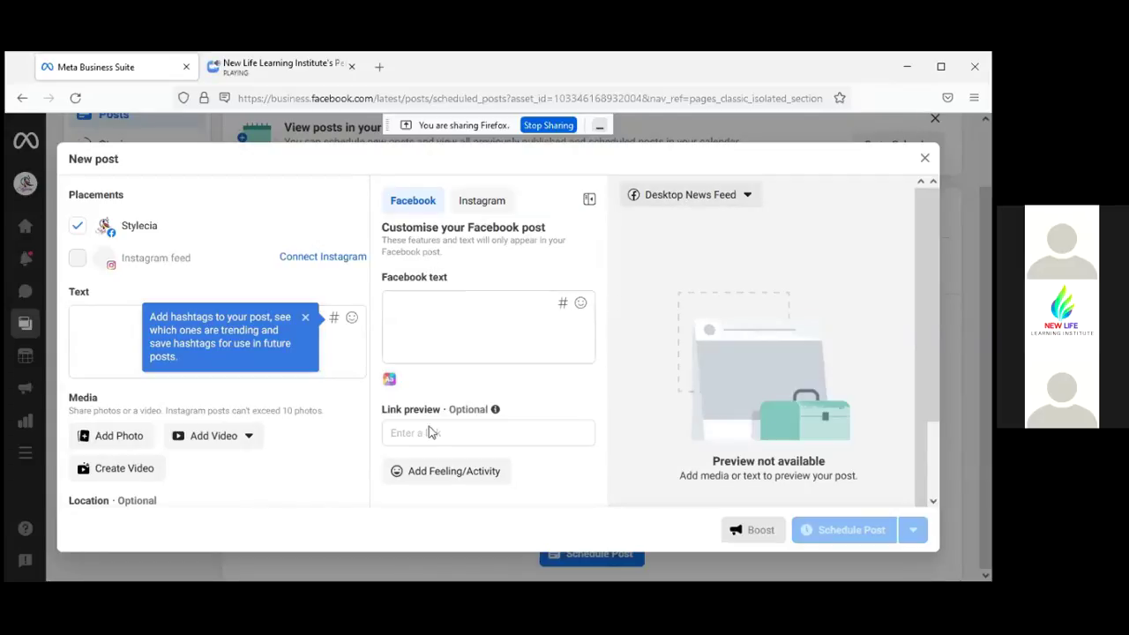
- Add the photo logo.jpg from the Desktop folder to the new post
left_click(119, 436)
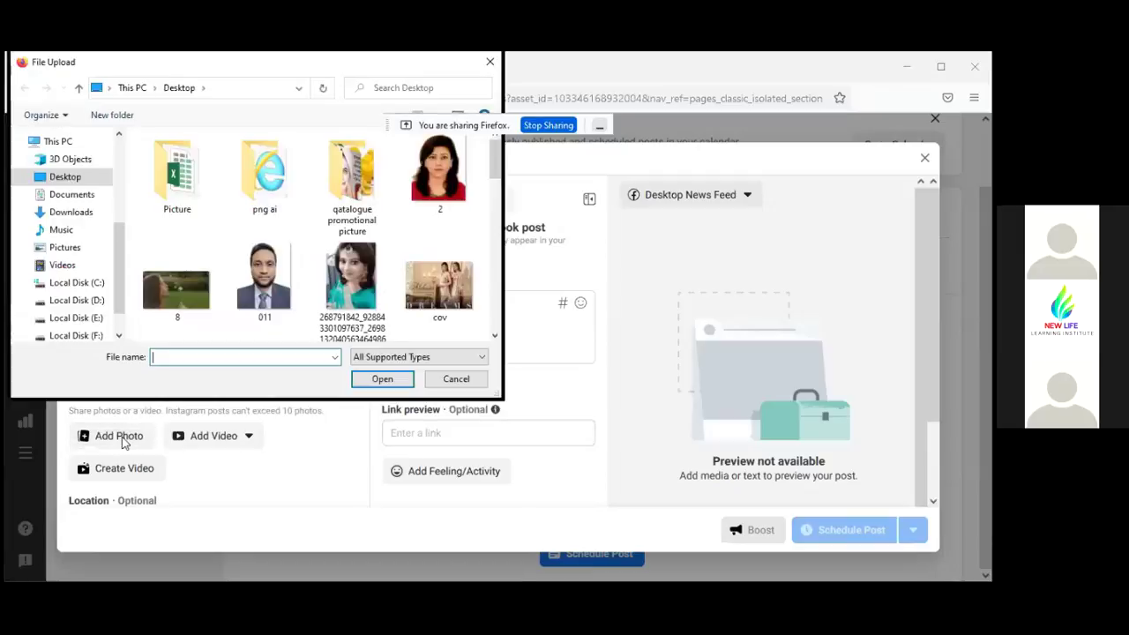
left_click_drag(492, 172, 502, 314)
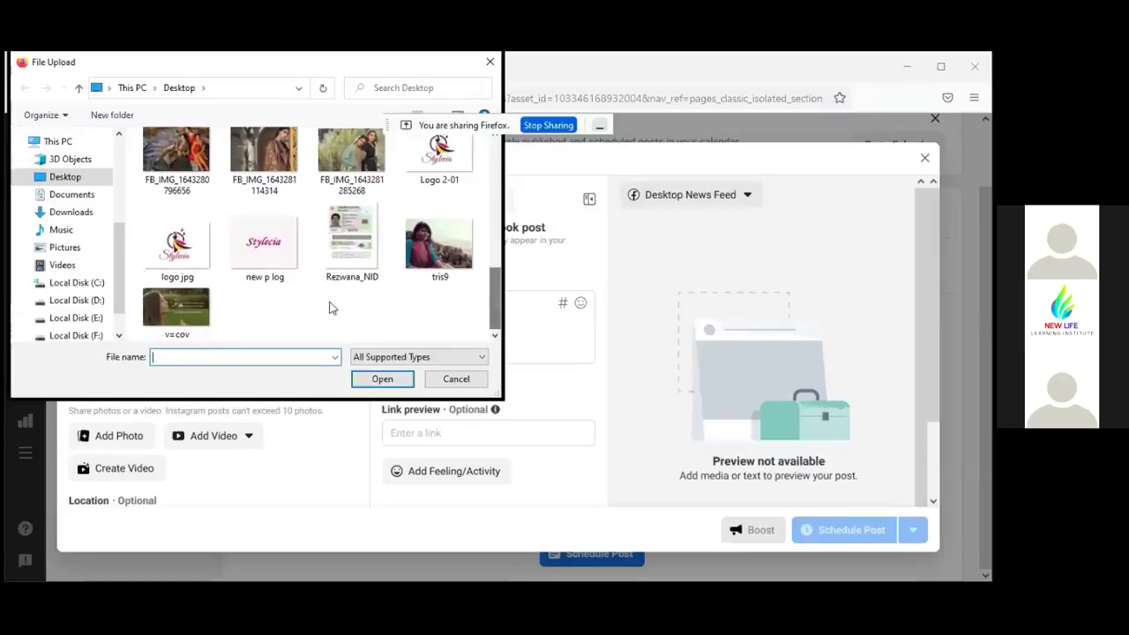
left_click(177, 245)
left_click(385, 379)
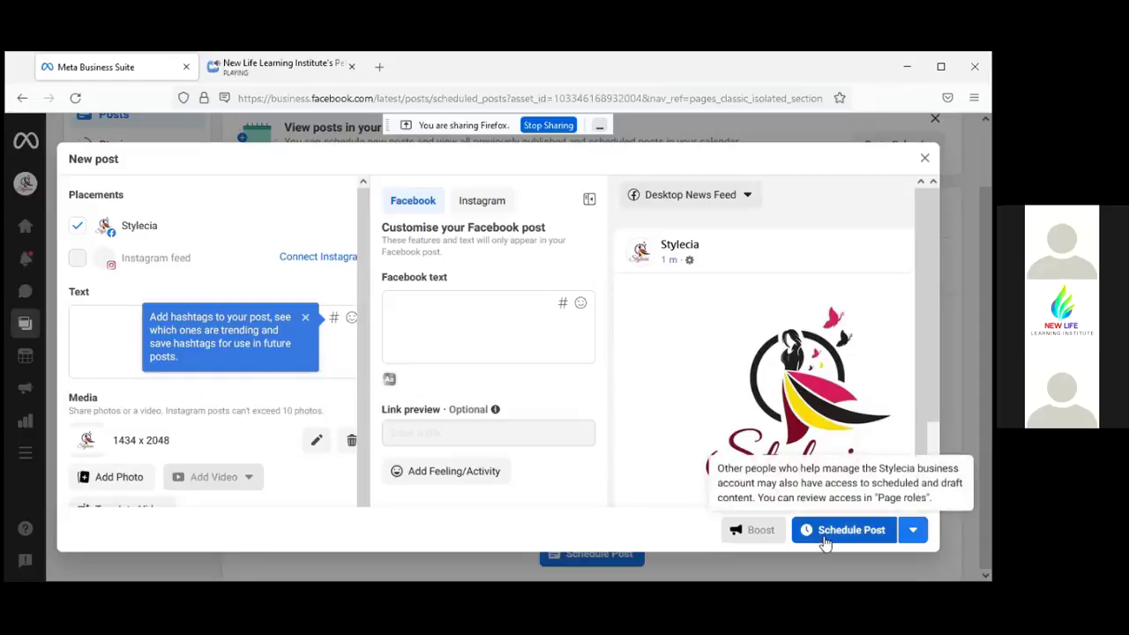
- Enter "welcome to my stylecia" as the Facebook text and schedule the post
left_click(447, 304)
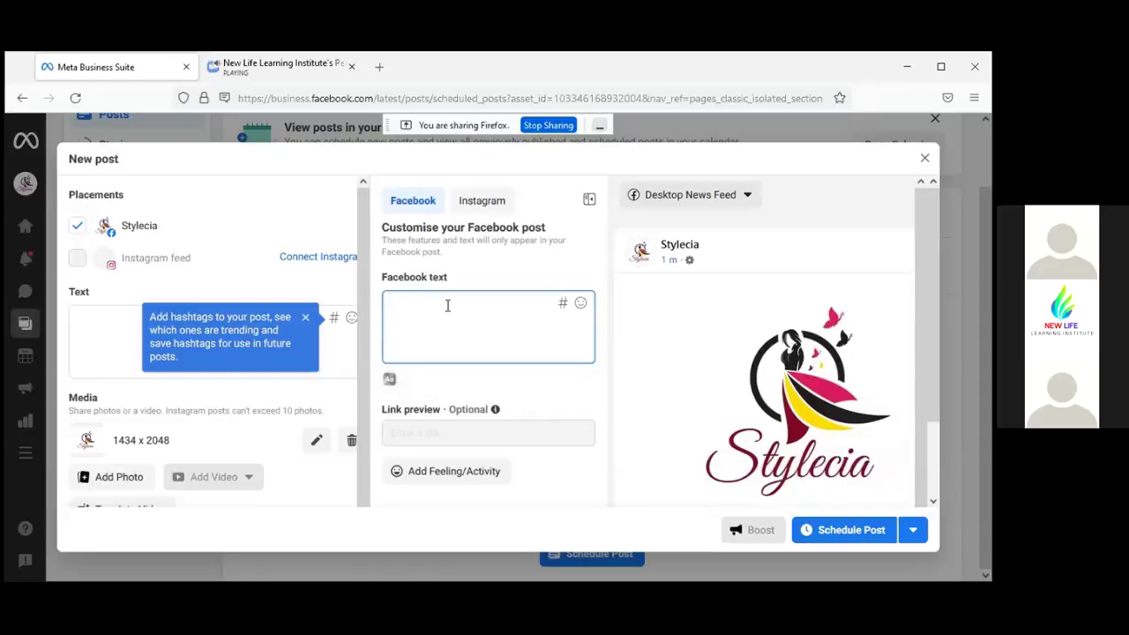
type("w")
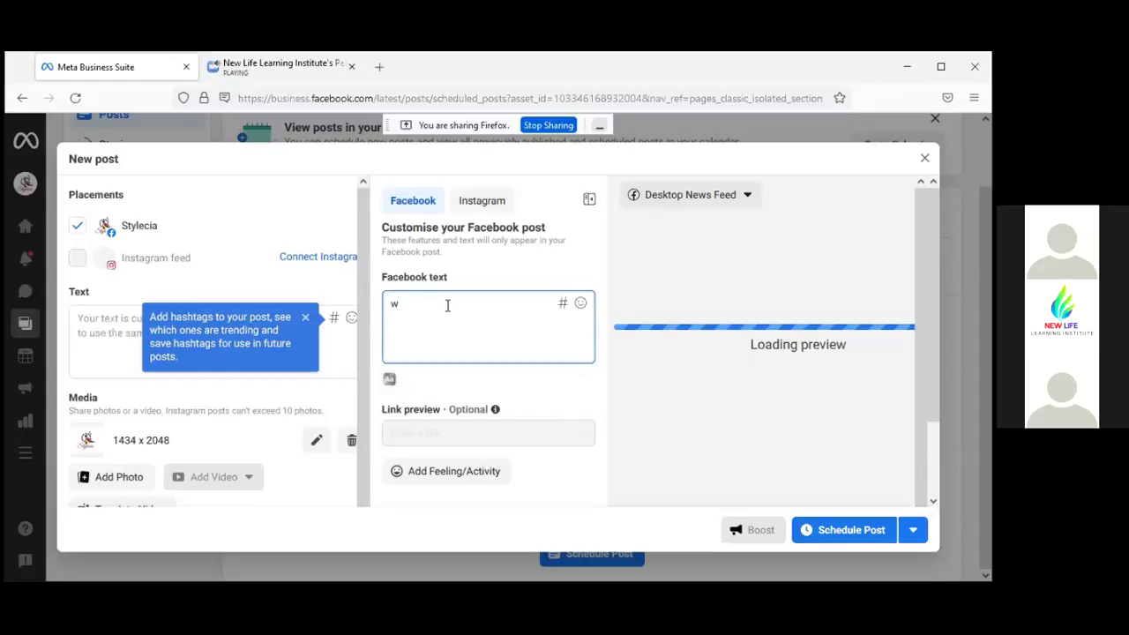
type("el")
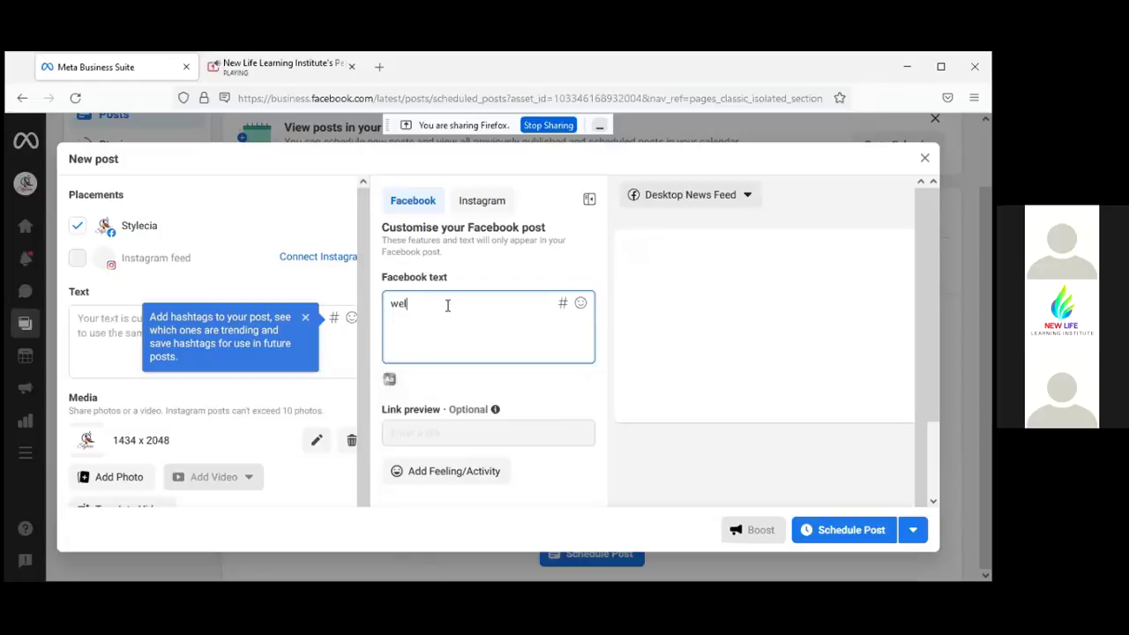
type("come to my styl")
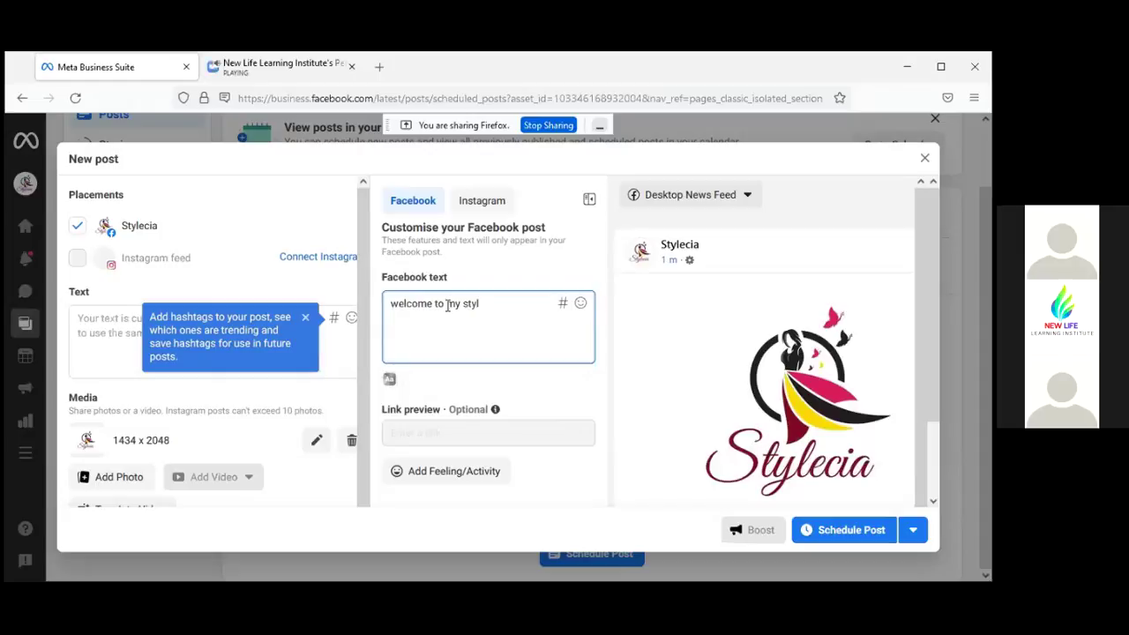
type("a")
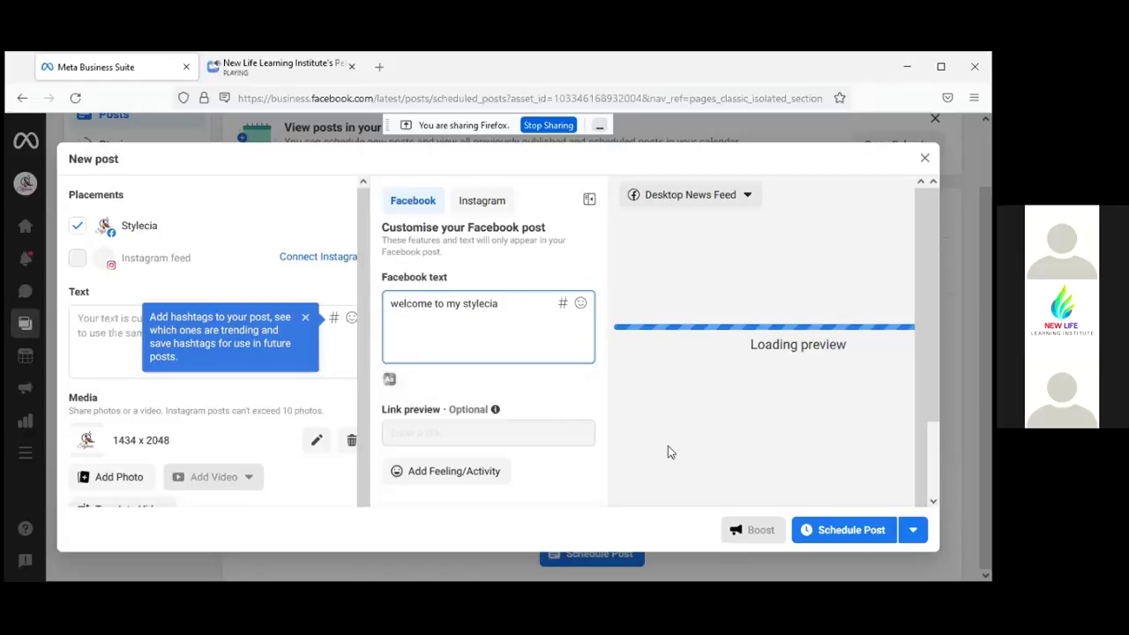
left_click(852, 533)
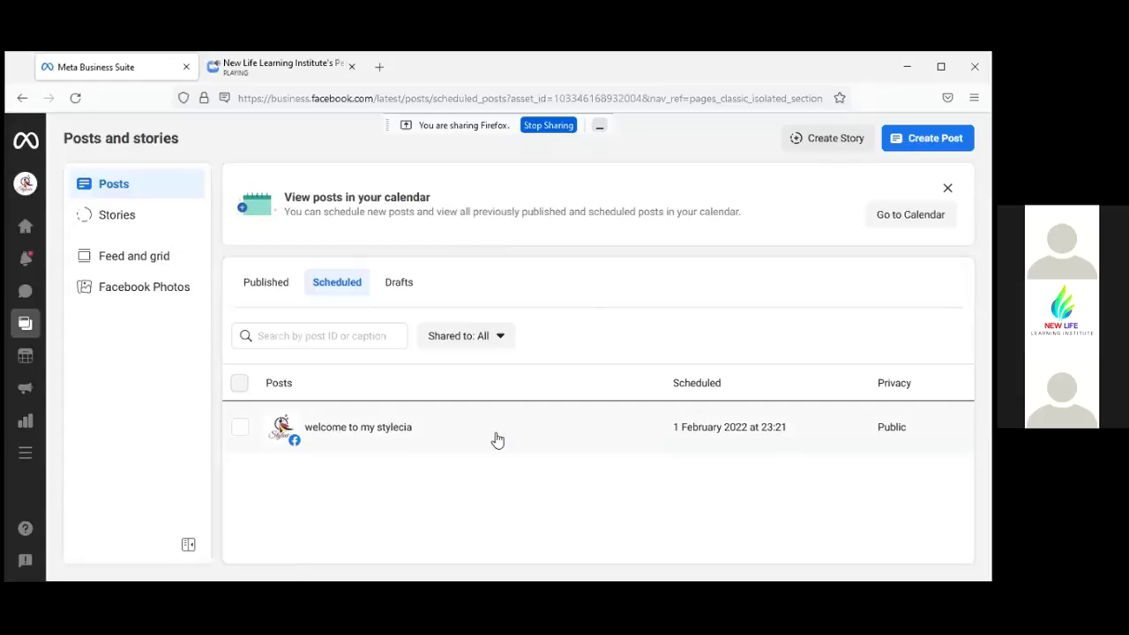
- Return to the Business Suite home page and reopen the list of scheduled posts in Posts and stories
left_click(23, 100)
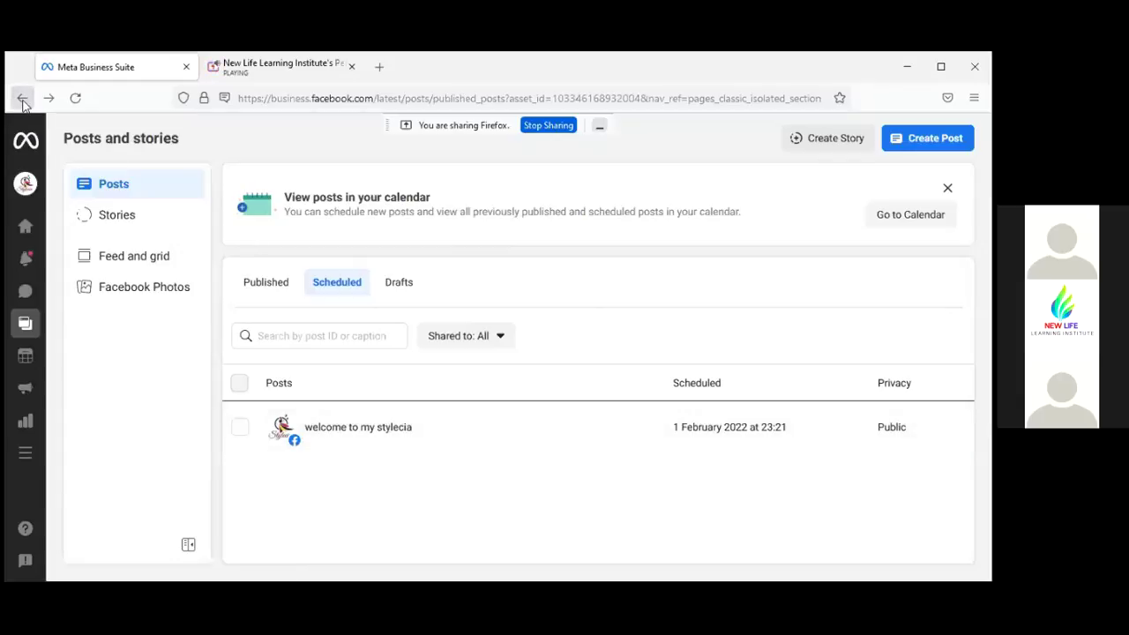
left_click(23, 100)
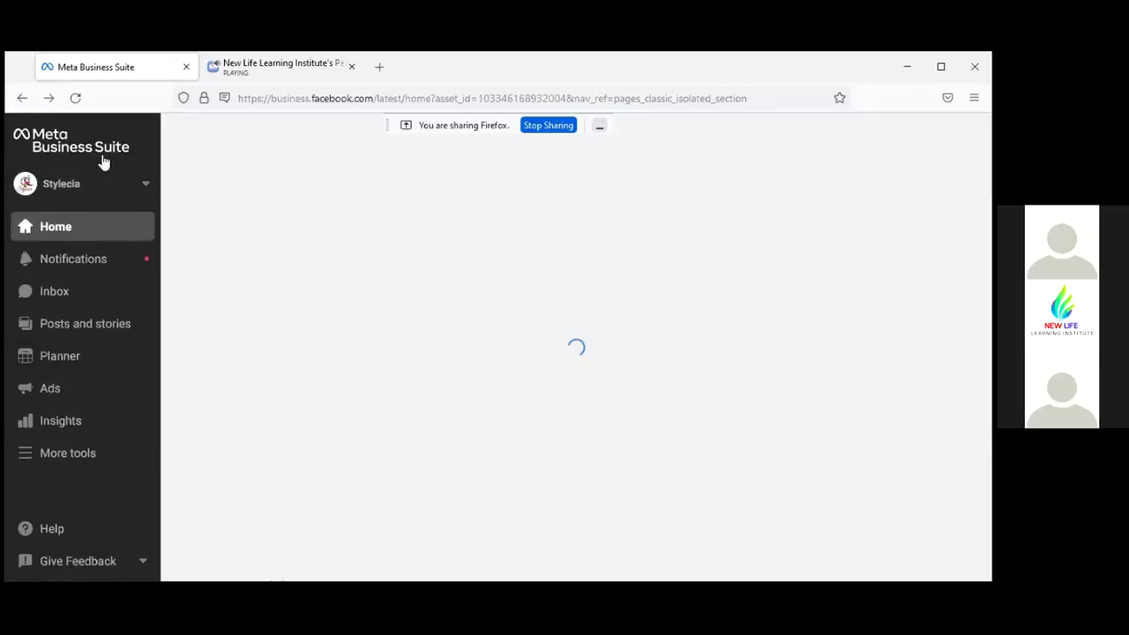
left_click(110, 329)
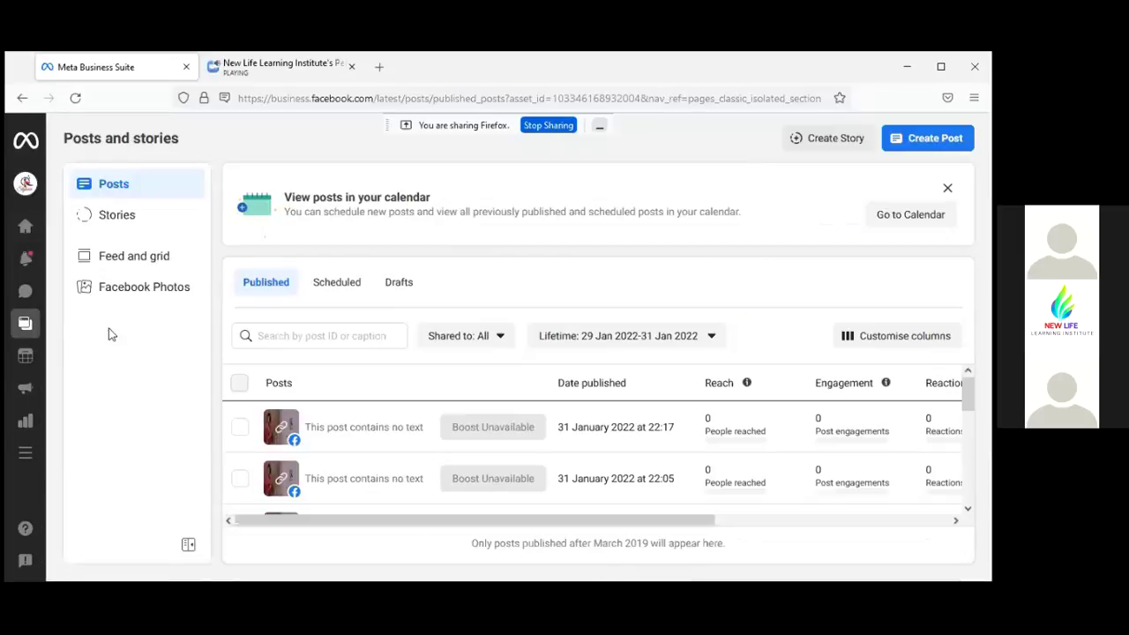
left_click(336, 294)
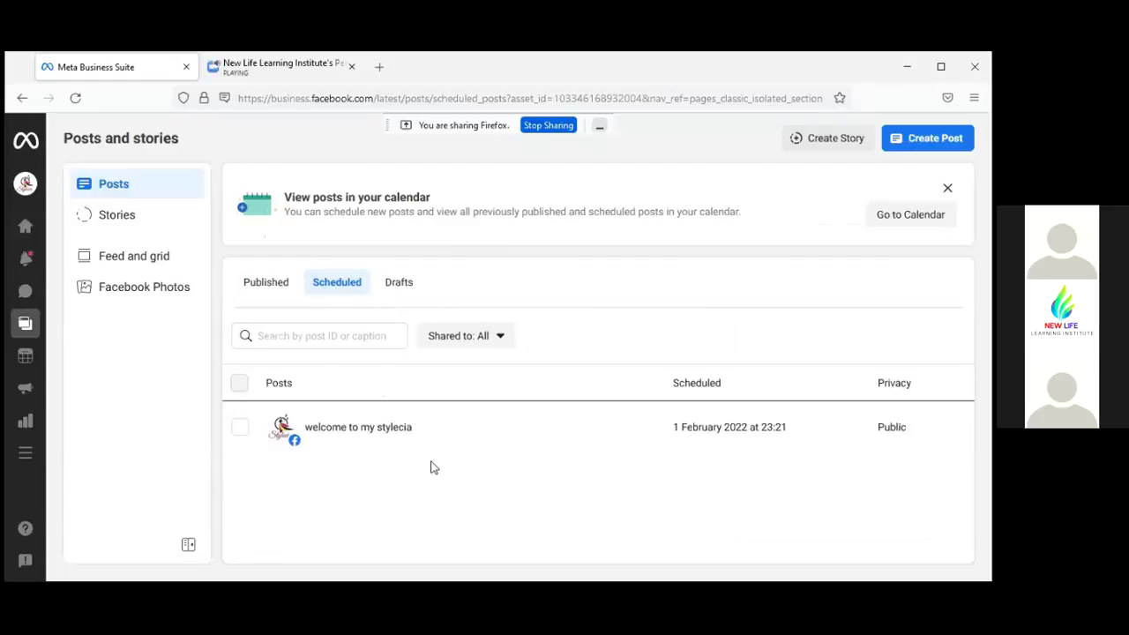
left_click(337, 334)
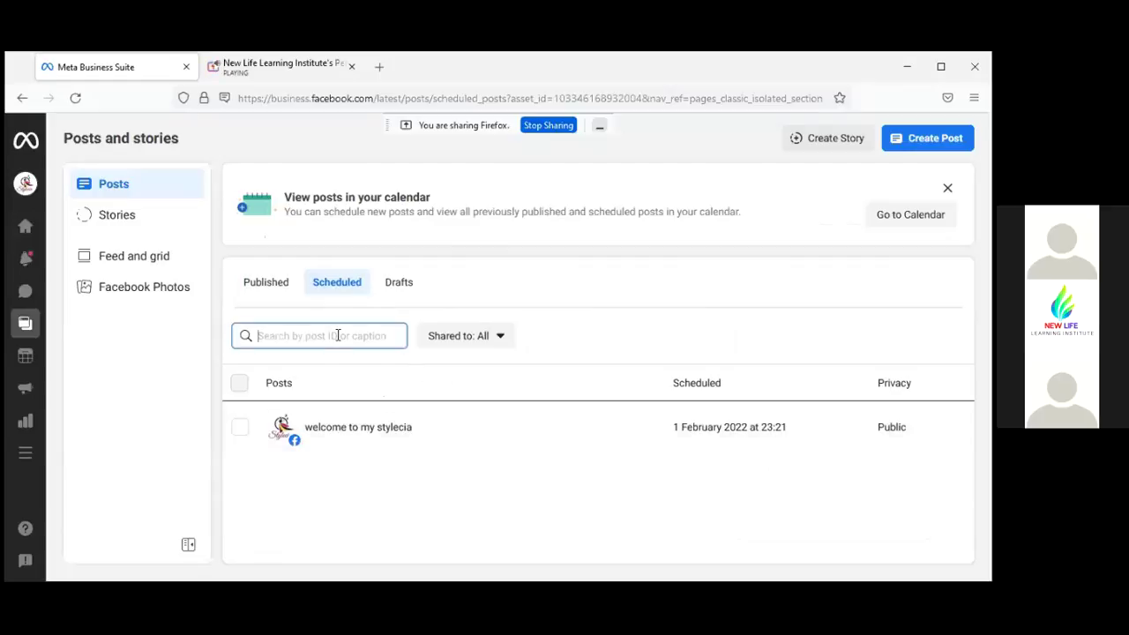
left_click(239, 384)
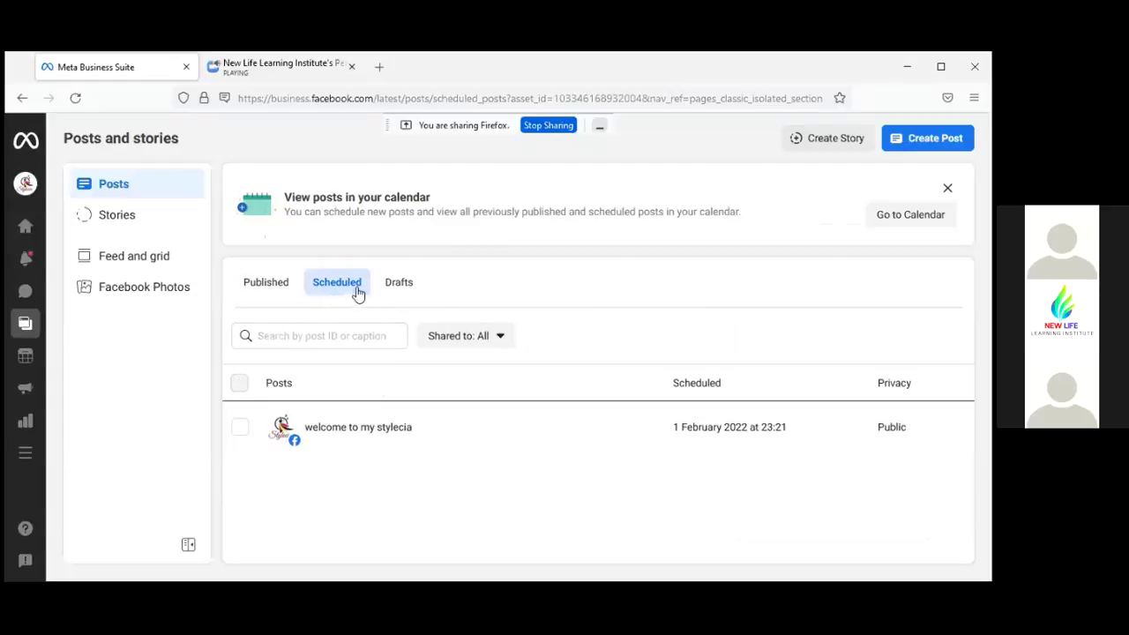
left_click(950, 146)
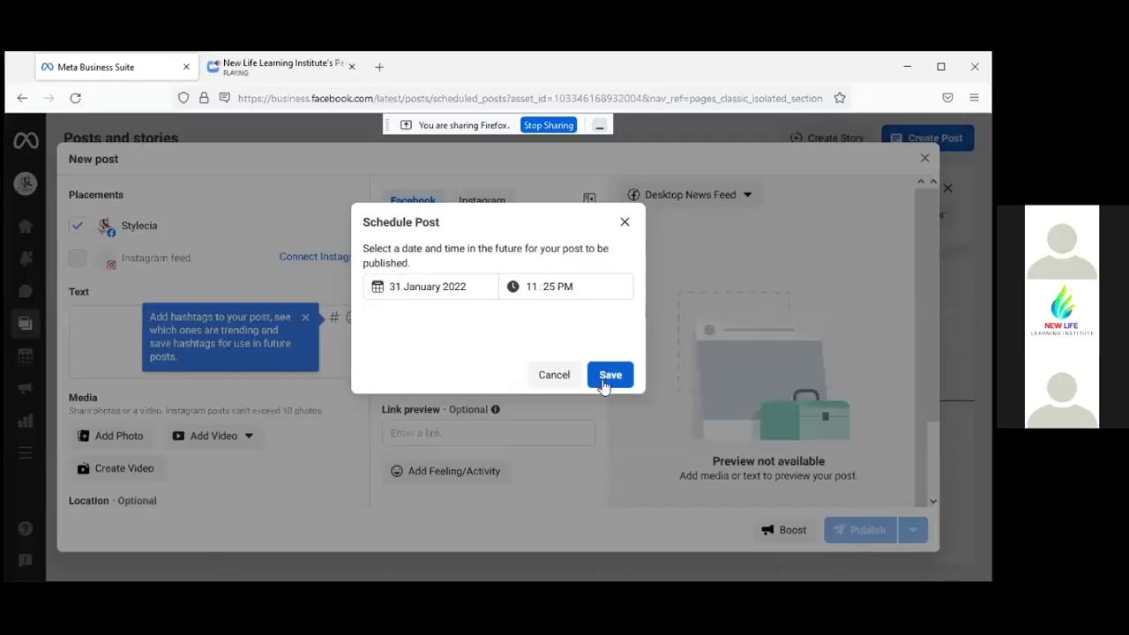
left_click(622, 222)
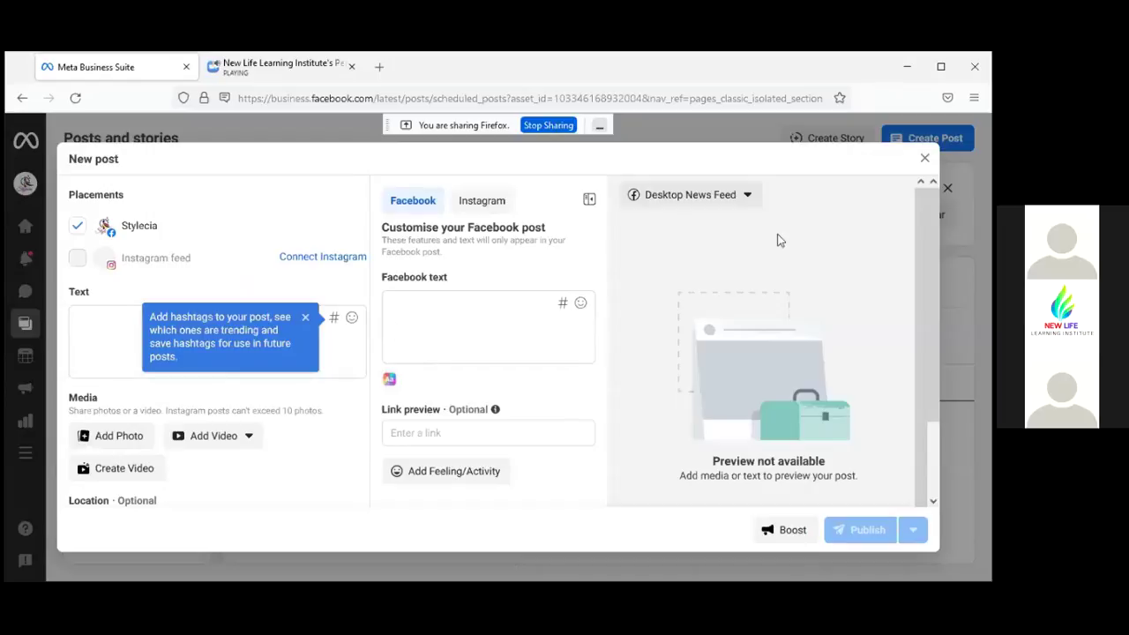
left_click(925, 161)
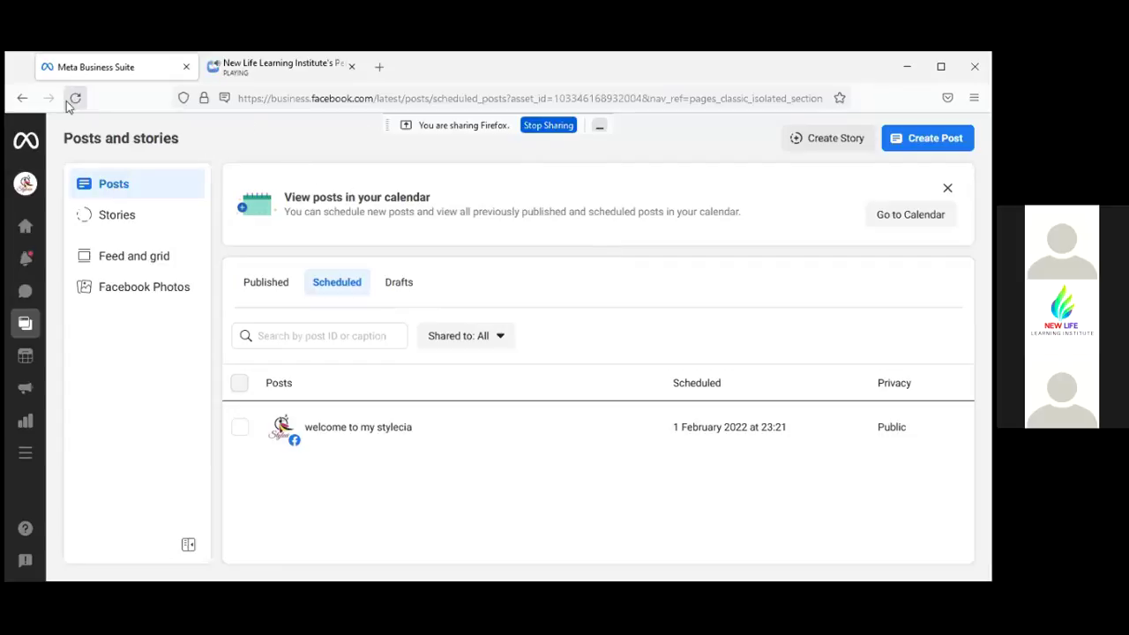
- Go back to the Stylecia Facebook page and look through the posts in its feed
left_click(30, 101)
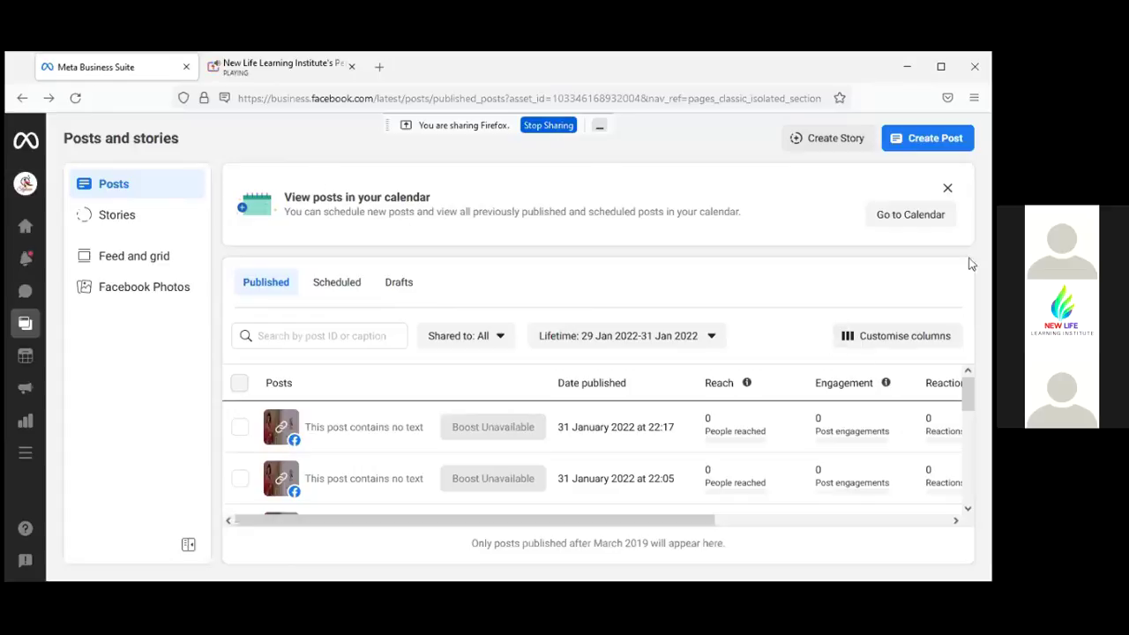
left_click(19, 102)
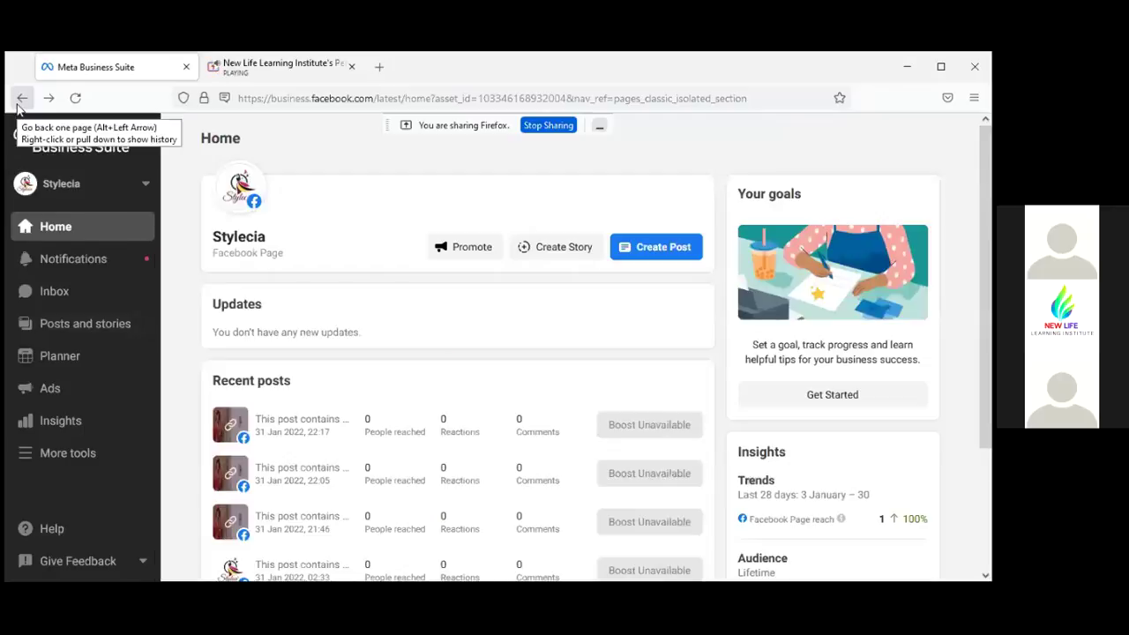
left_click(18, 103)
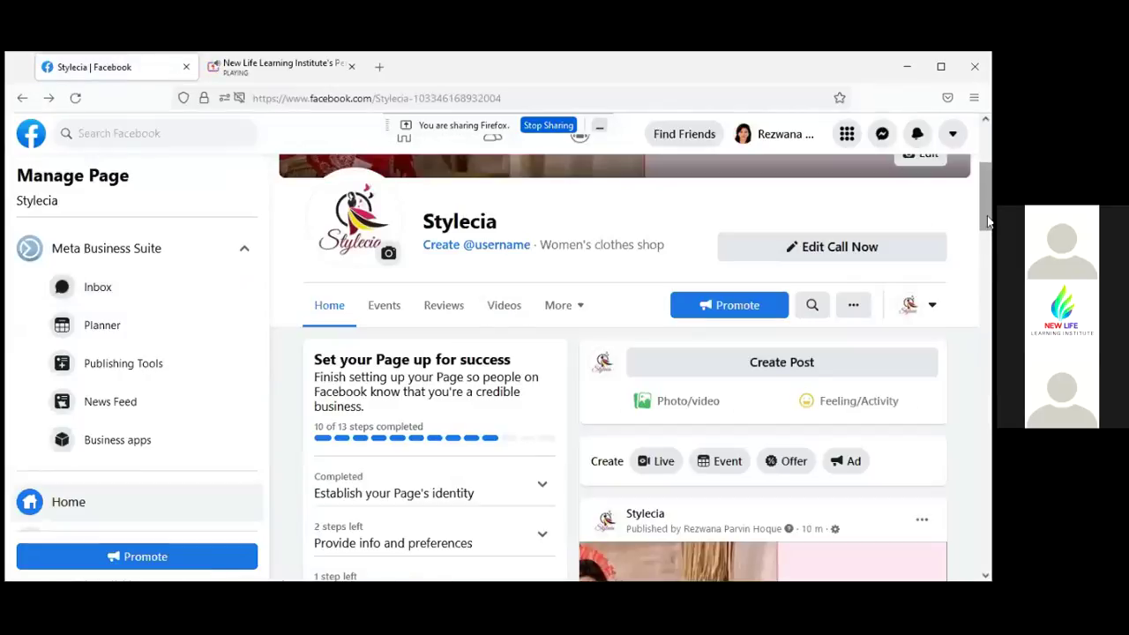
scroll(990, 223, "down", 5)
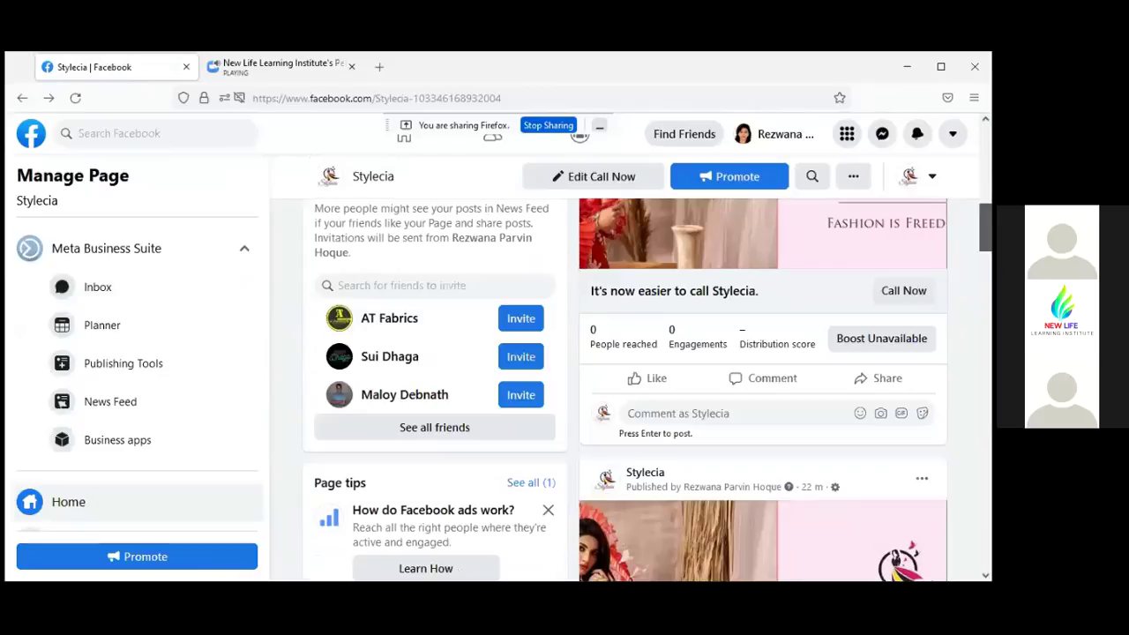
scroll(989, 222, "down", 3)
scroll(989, 264, "down", 3)
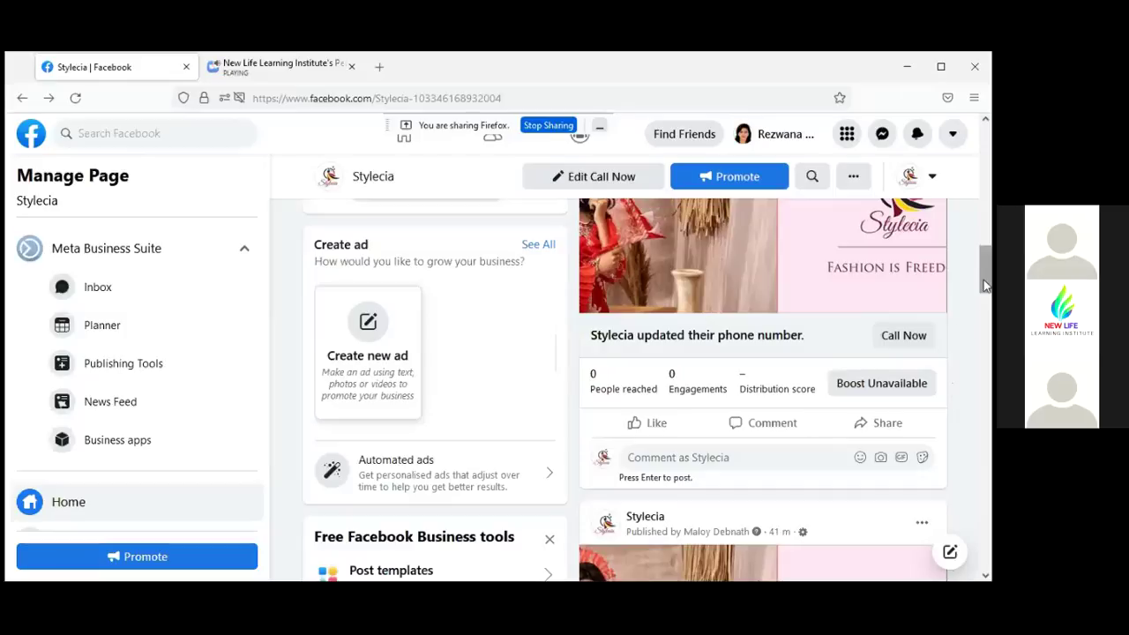
mouse_move(986, 285)
left_mouse_down()
mouse_move(988, 339)
mouse_move(959, 179)
mouse_move(985, 295)
mouse_move(981, 277)
left_mouse_up()
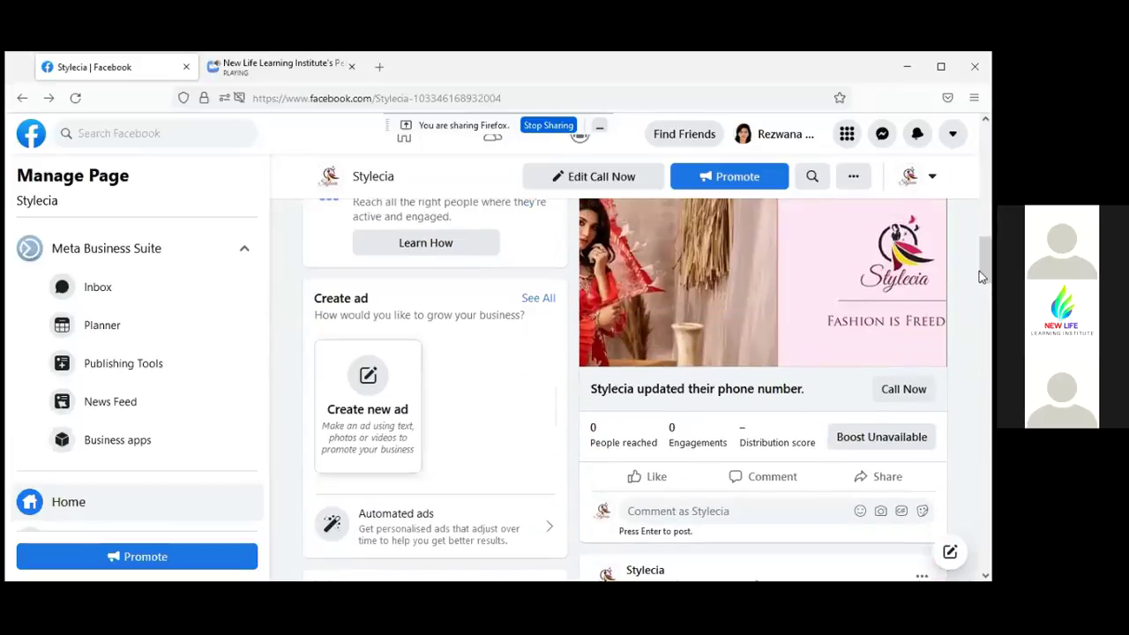
left_click_drag(985, 264, 978, 235)
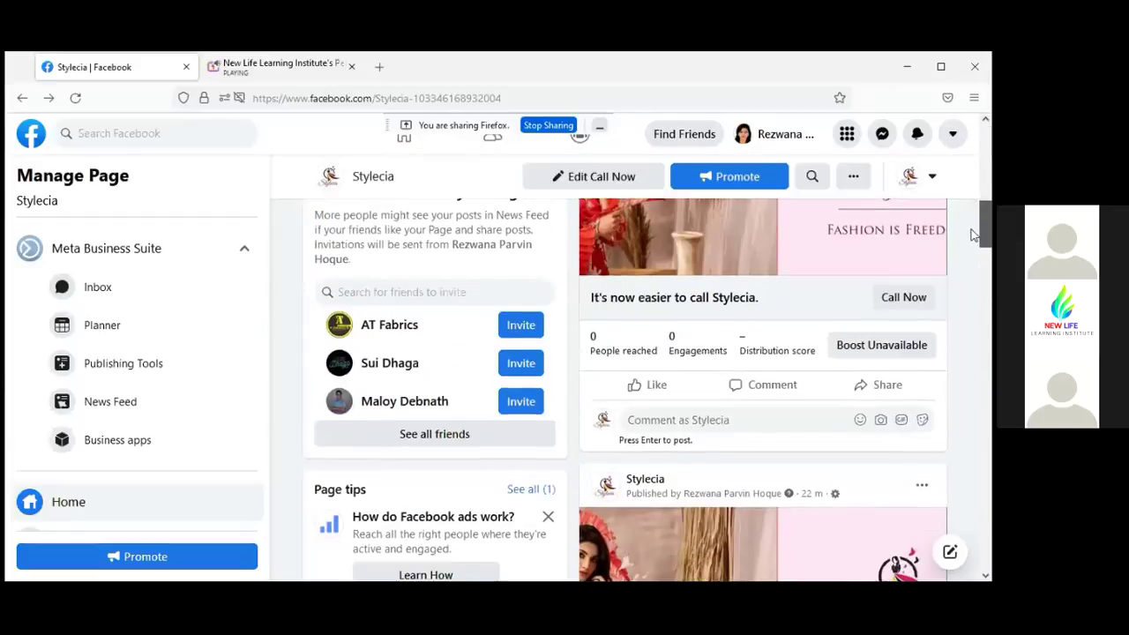